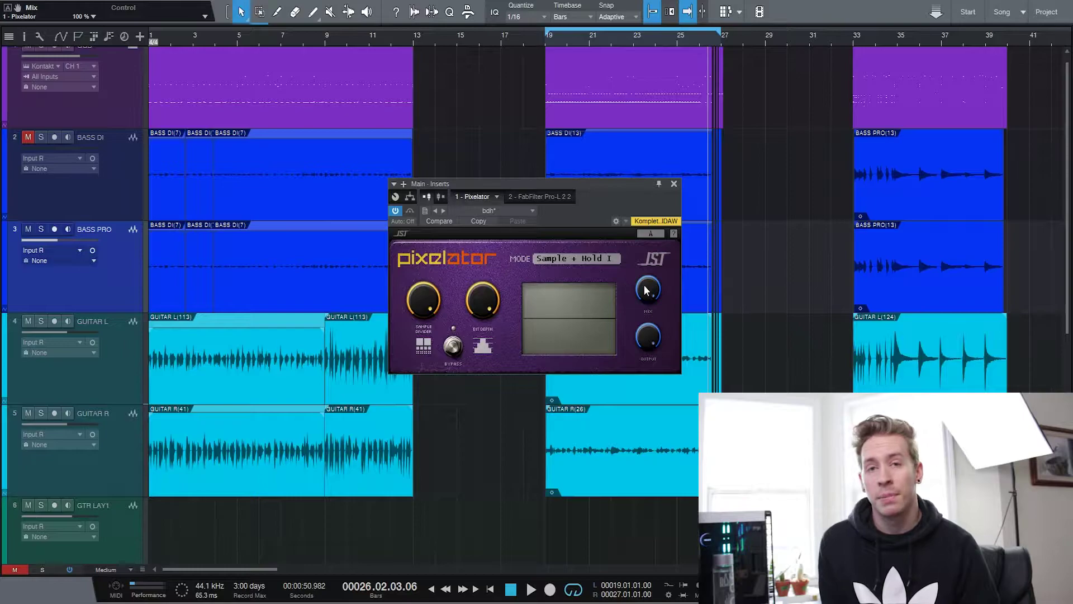
Turn down Pixelator's mix, lower sample divider to about 12 samples and bit depth to about 15.6 bits.
drag(644, 284, 655, 430)
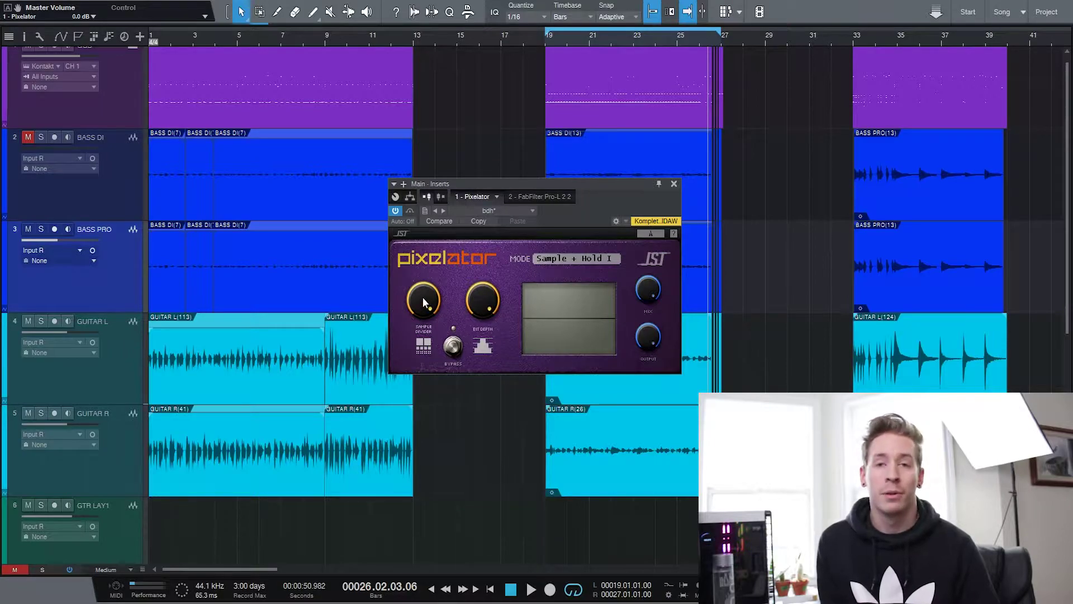
drag(422, 296, 428, 393)
drag(483, 300, 495, 360)
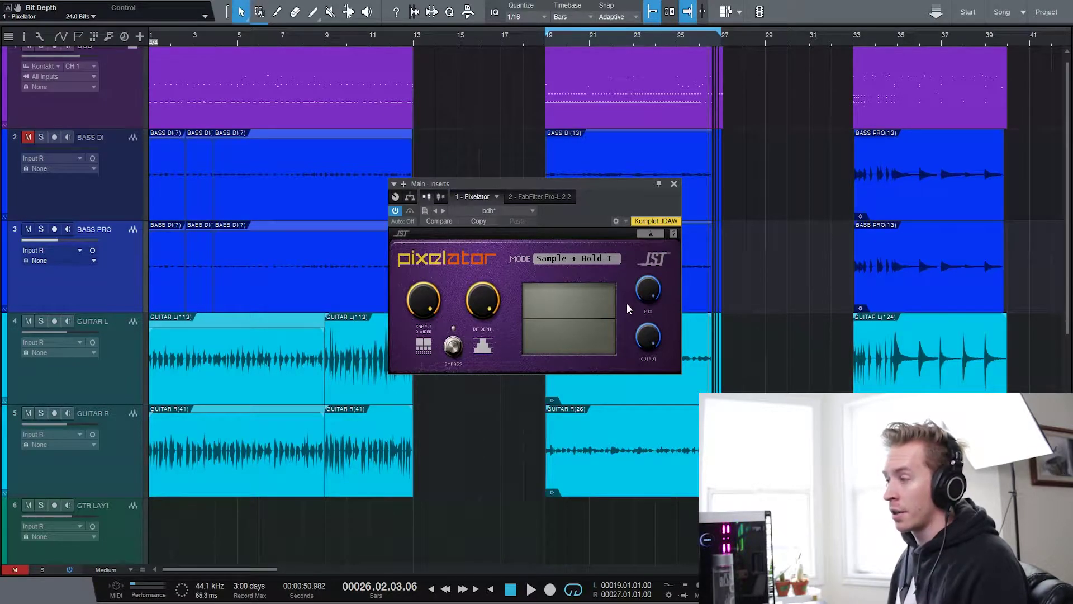
Restore mix to 100%, set sample divider near 46 samples and bit depth to 24 bits, and list the modes.
mouse_move(647, 305)
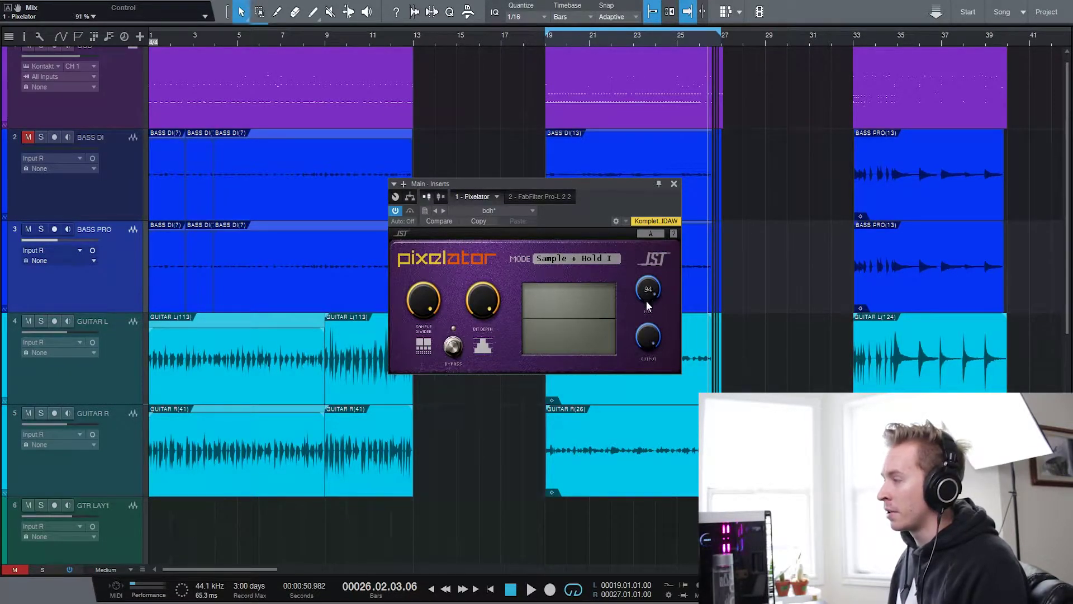
drag(647, 377, 643, 275)
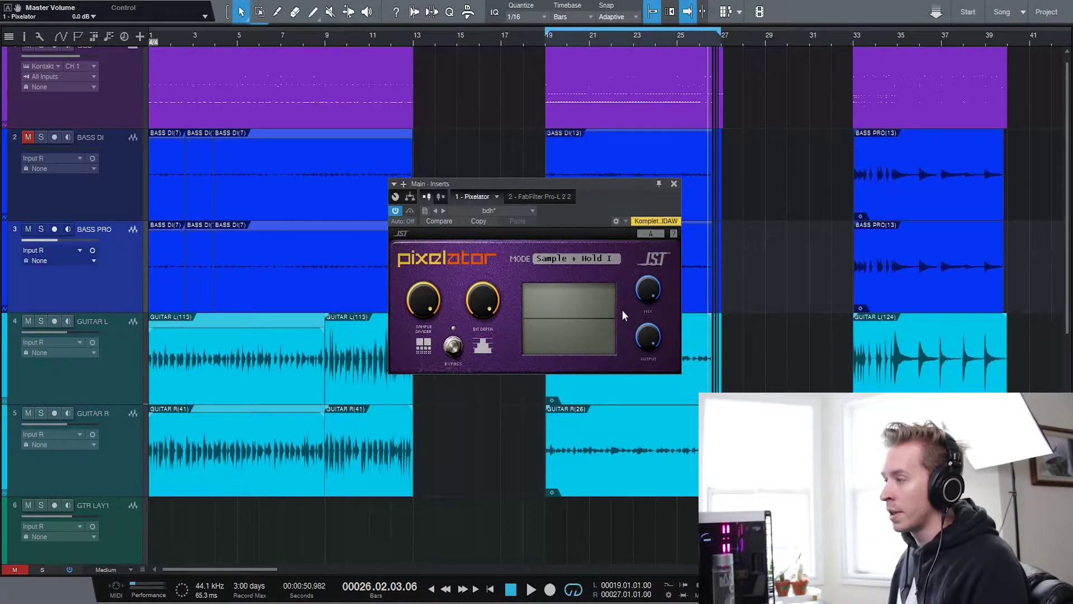
drag(421, 291, 427, 336)
drag(485, 304, 488, 272)
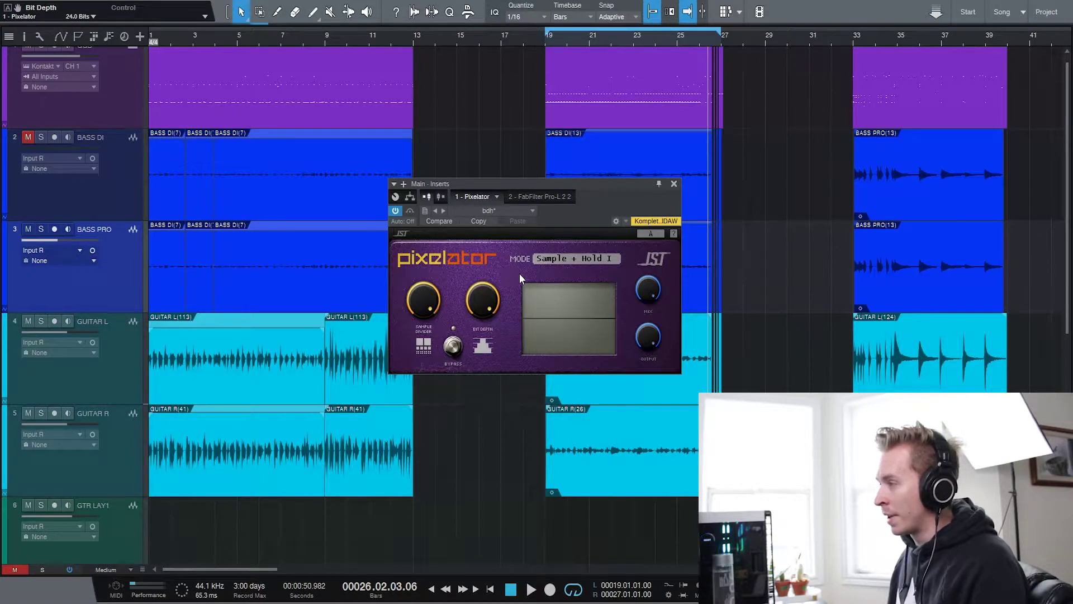
click(593, 260)
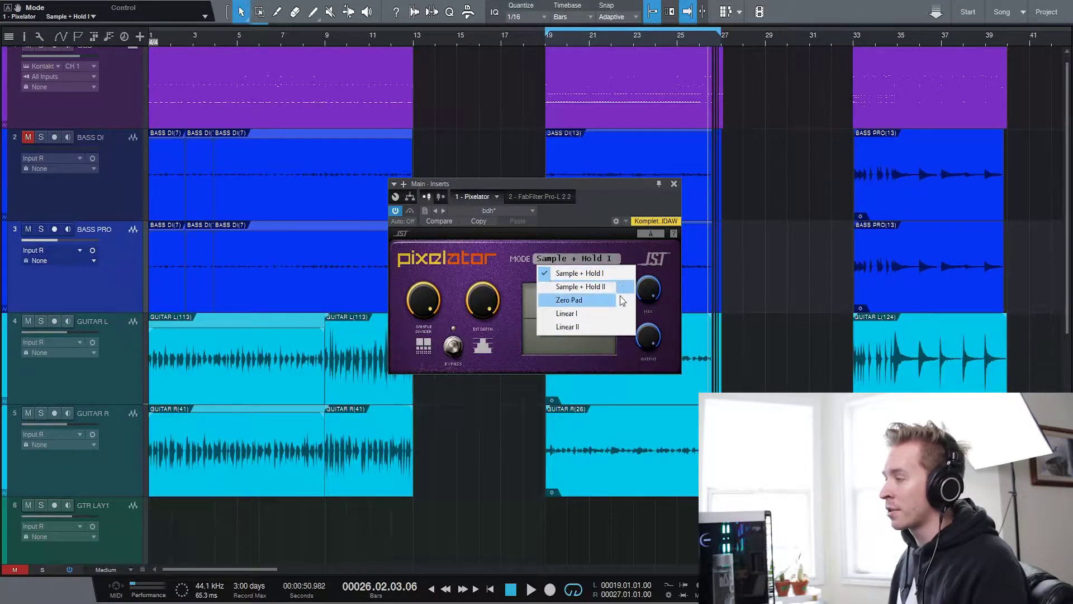
Keep Sample + Hold I mode, switch to the B slot and lower its bit depth to 15 bits.
click(629, 248)
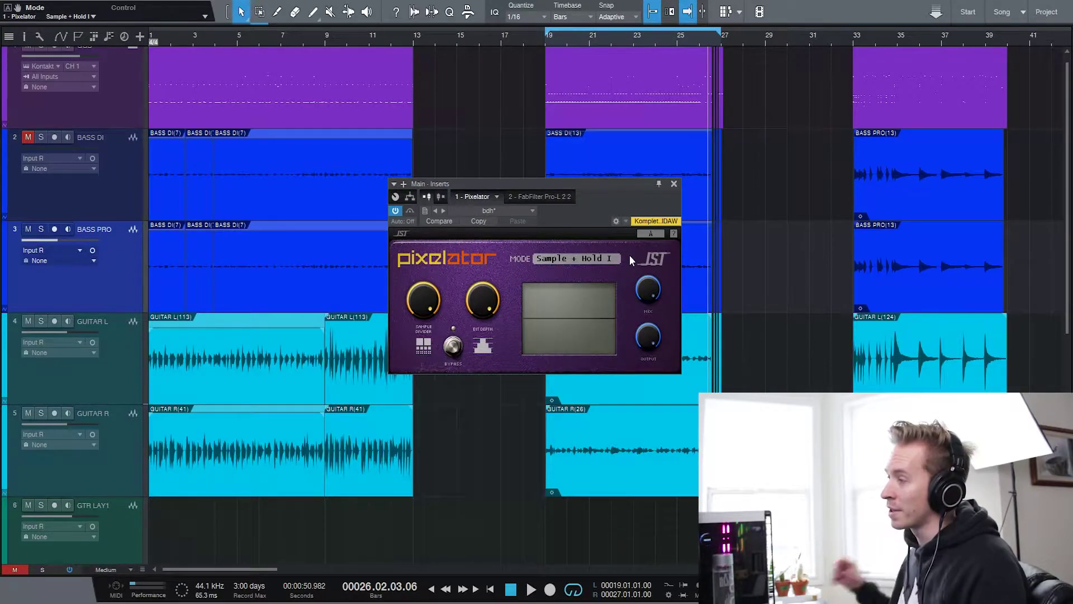
click(652, 234)
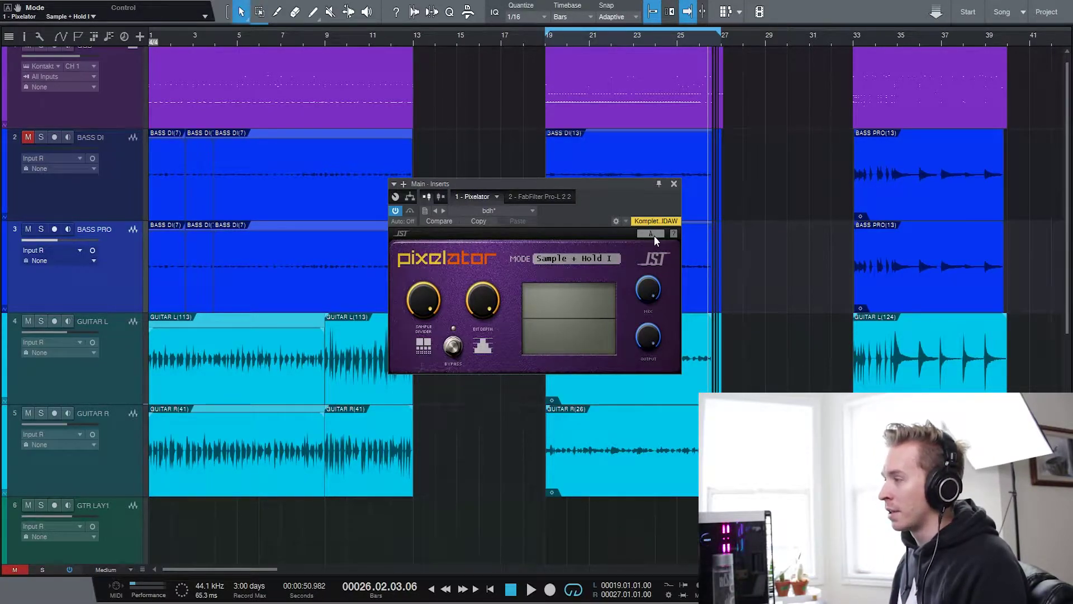
click(652, 235)
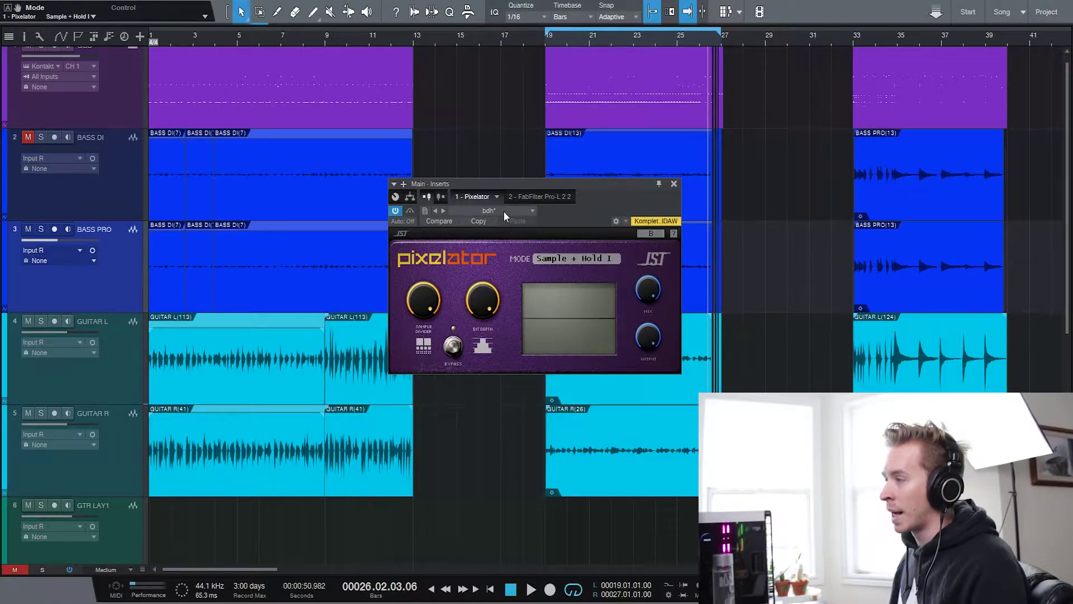
drag(483, 302, 484, 352)
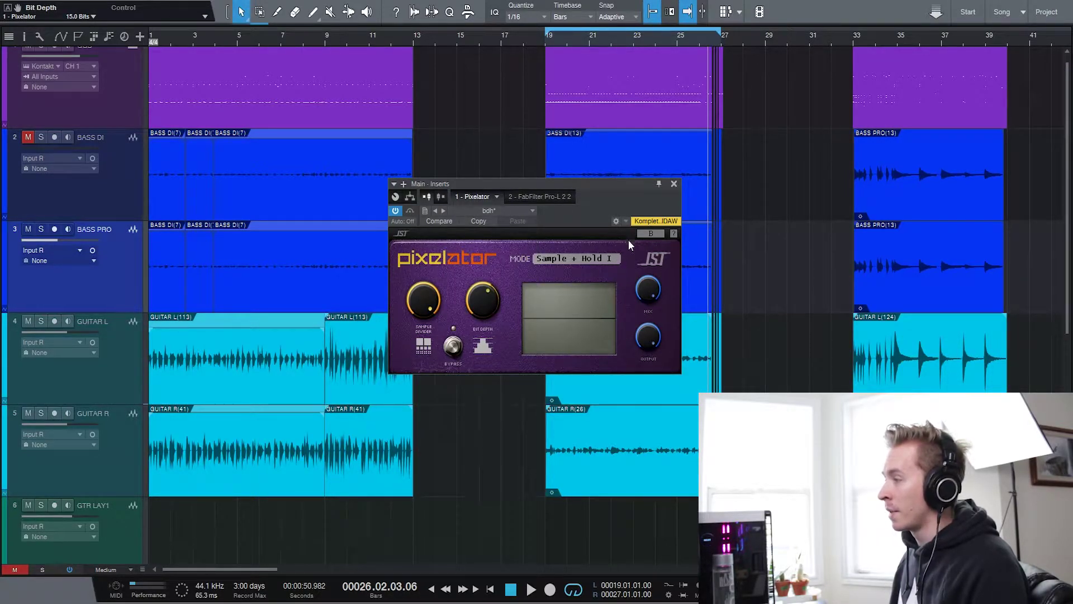
Flip between the A and B settings several times, ending on A.
click(641, 235)
click(643, 235)
click(642, 235)
click(643, 235)
click(643, 235)
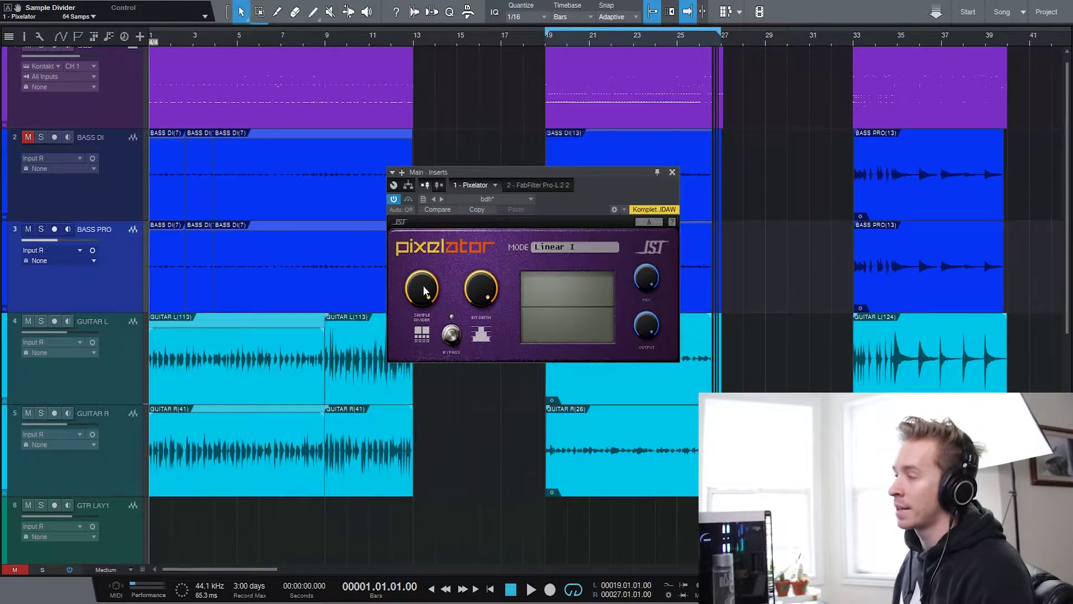
Play the mix while turning the sample divider down to 1 sample, then stop playback.
drag(416, 277, 417, 283)
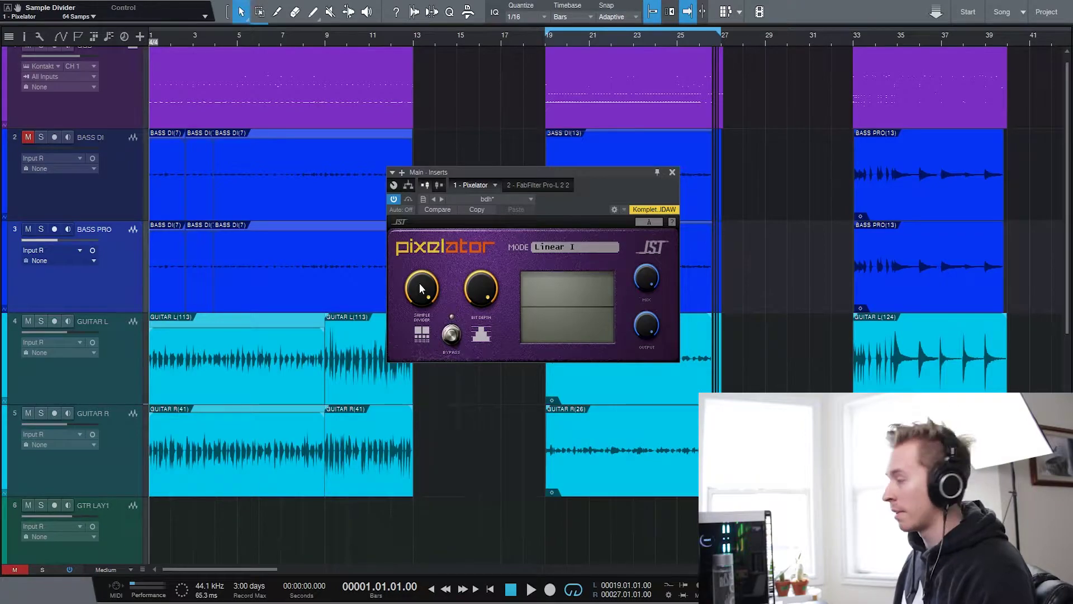
key(space)
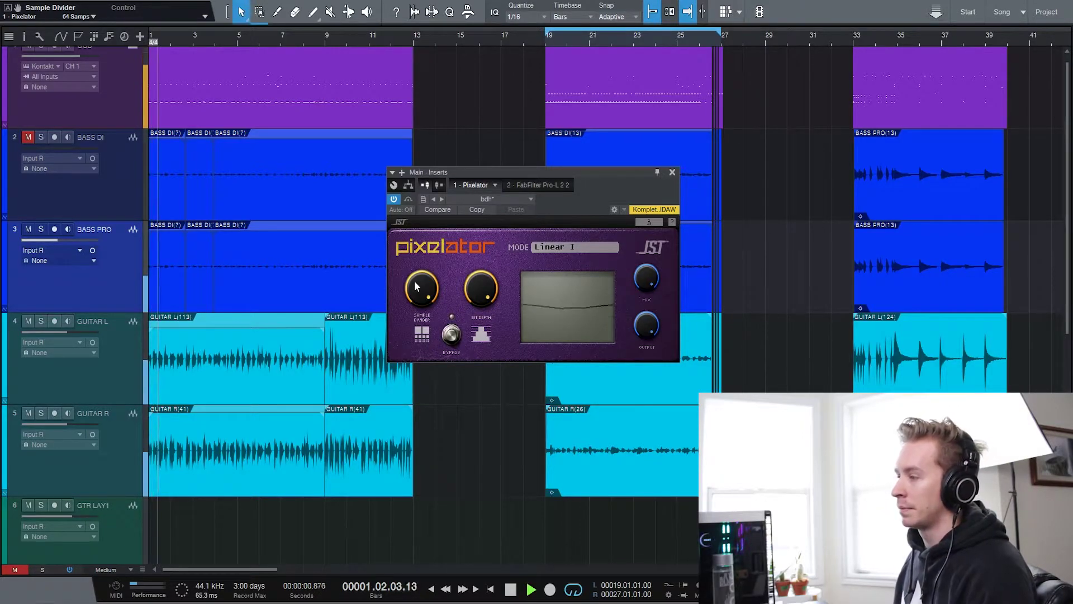
drag(419, 283, 434, 416)
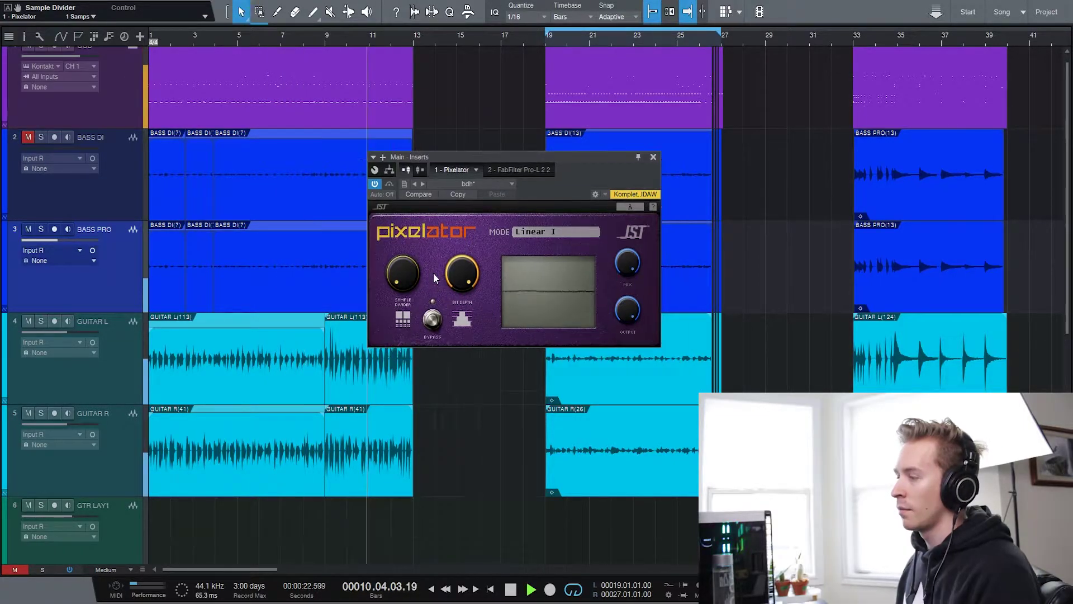
key(space)
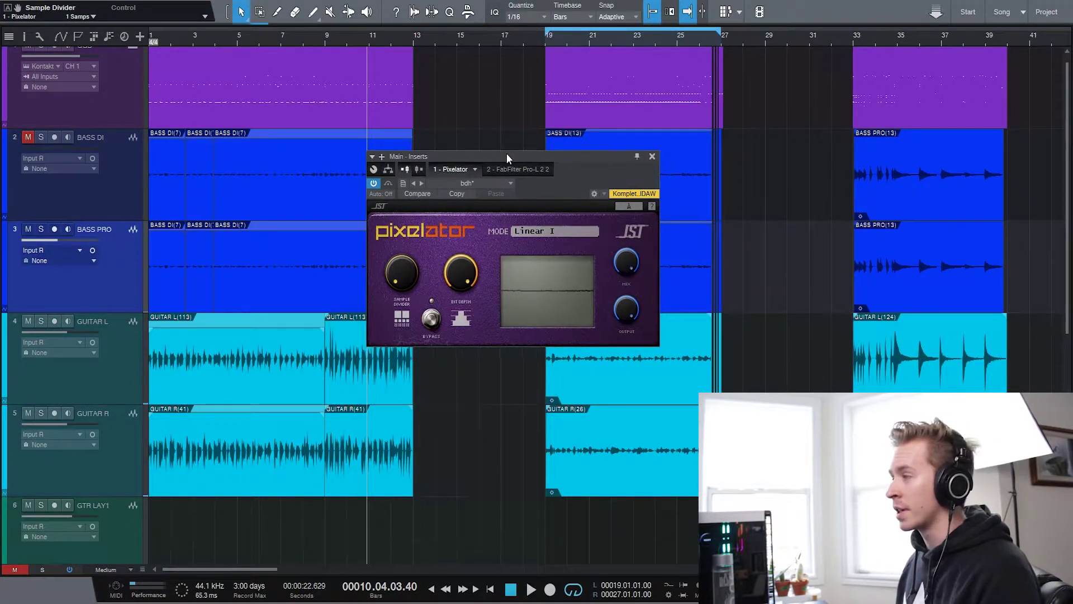
Reposition the Pixelator window, put the playhead at bar 19 and show the preset list.
drag(506, 154, 508, 153)
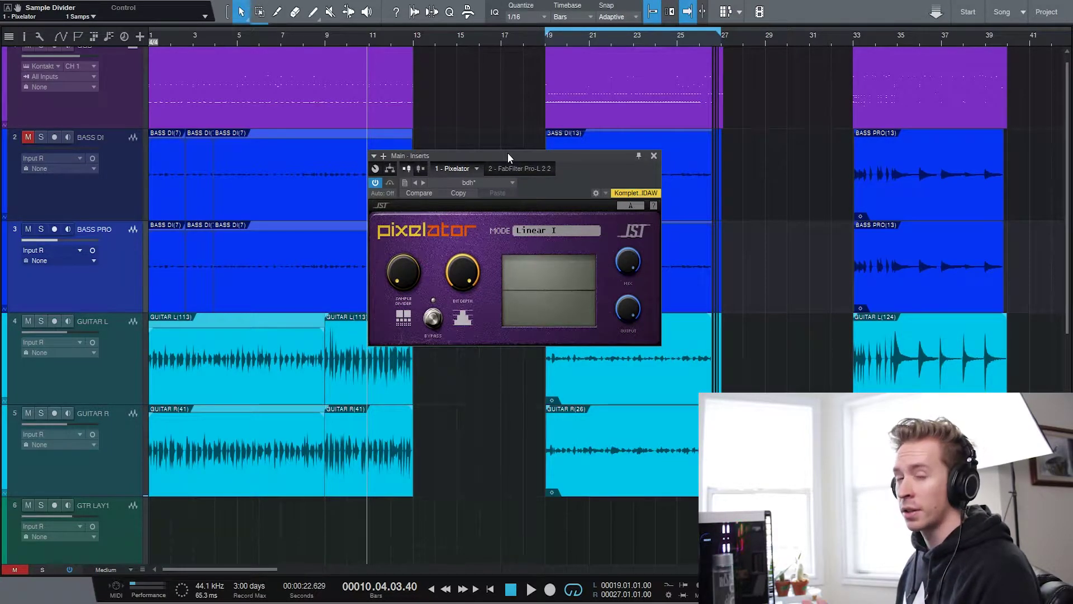
drag(507, 151, 508, 143)
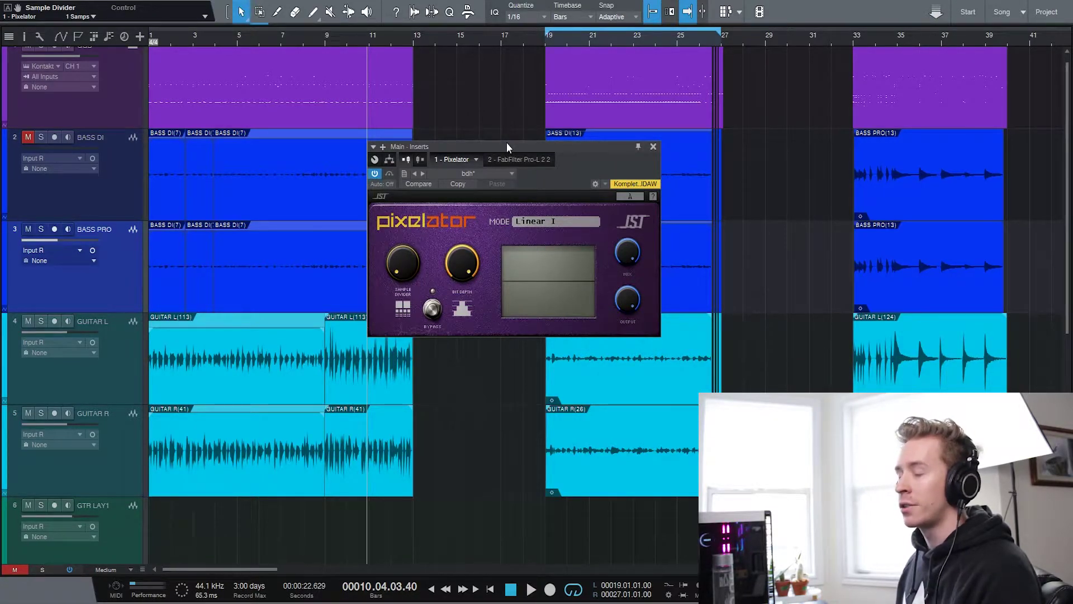
drag(507, 143, 511, 141)
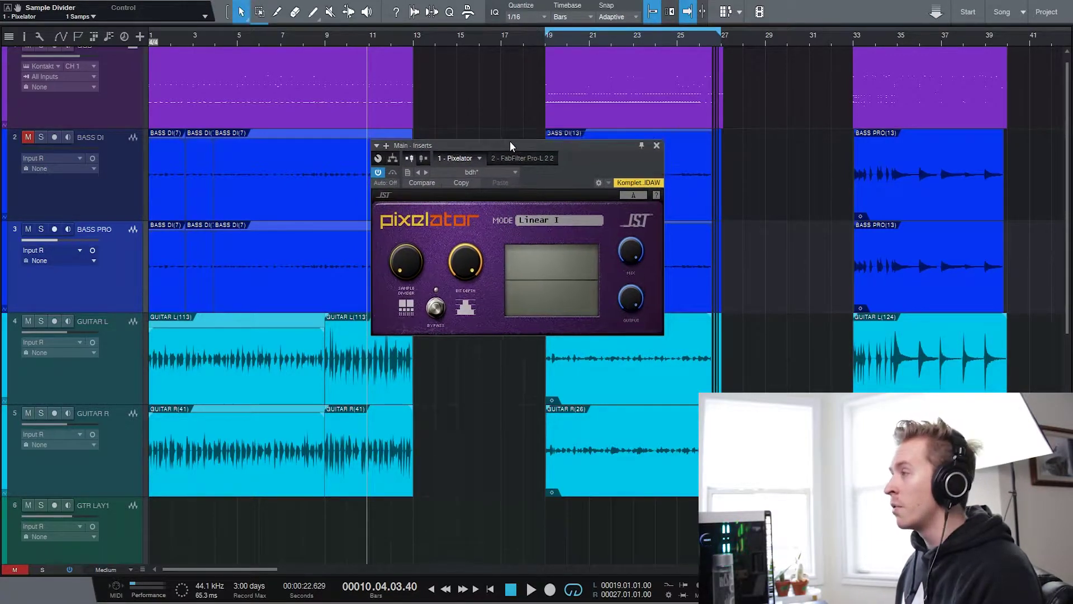
click(544, 40)
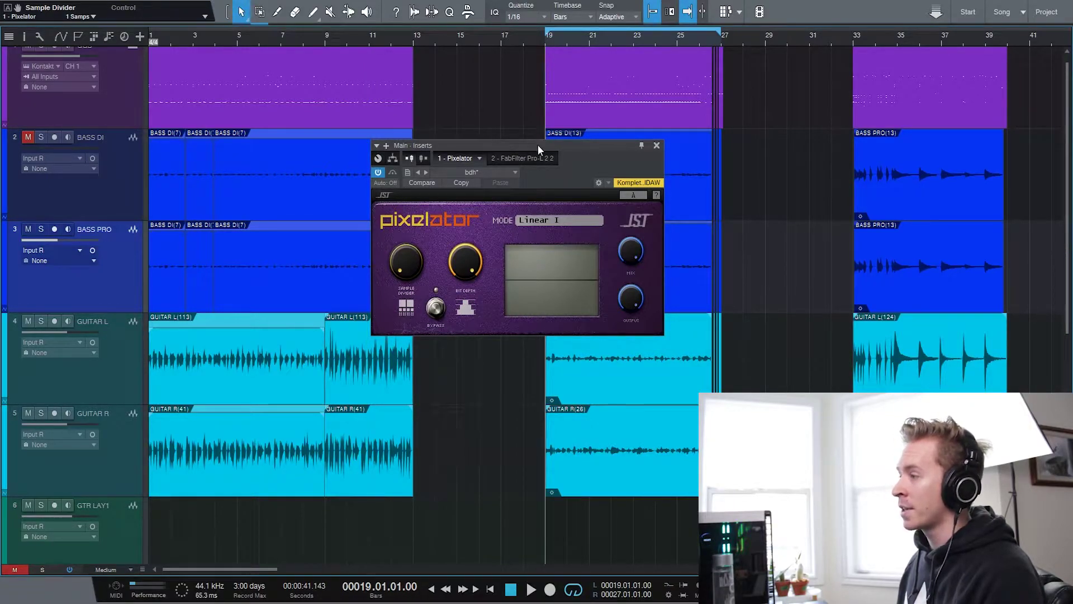
drag(538, 145, 531, 159)
click(484, 186)
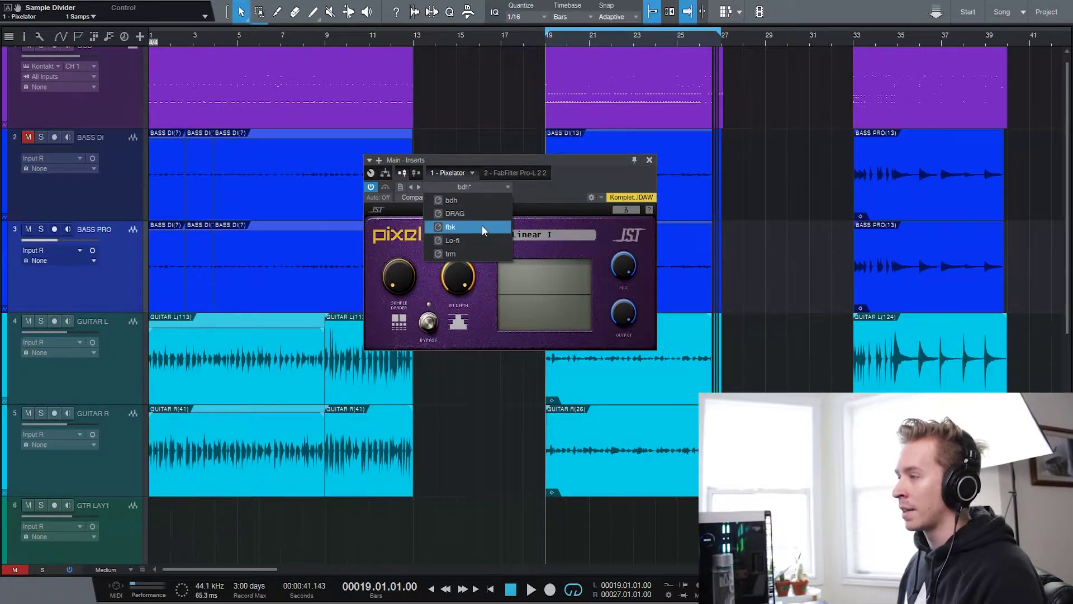
Load the trm preset and start playback of the breakdown.
click(481, 255)
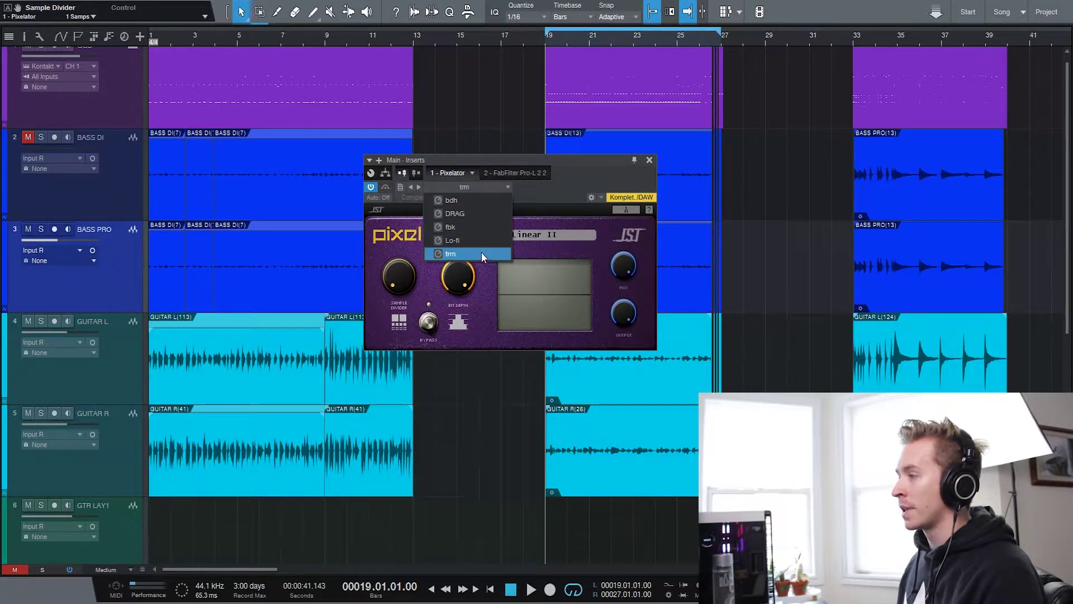
click(481, 253)
key(space)
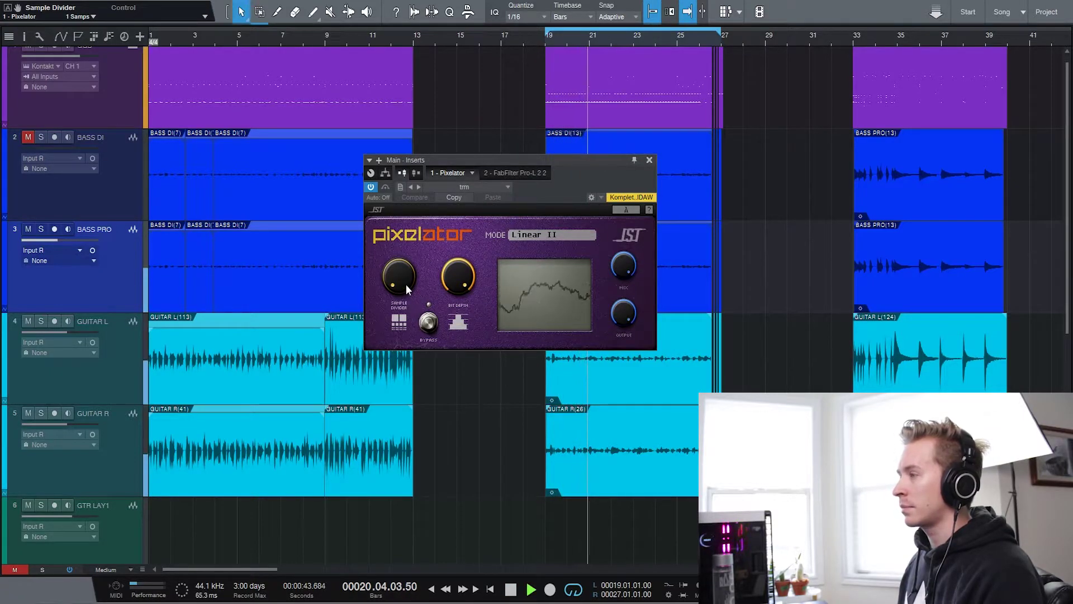
Toggle bypass, raise sample divider to 12 samples, stop, and extend the loop end past bar 27.
click(428, 323)
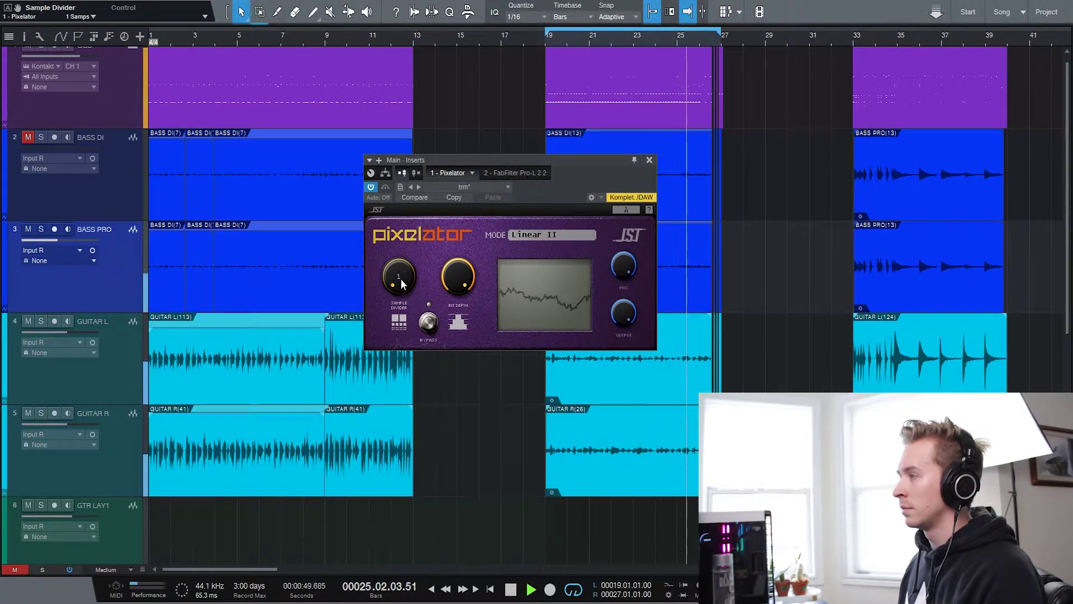
mouse_move(401, 279)
mouse_down()
mouse_move(393, 257)
mouse_move(398, 288)
mouse_up()
key(space)
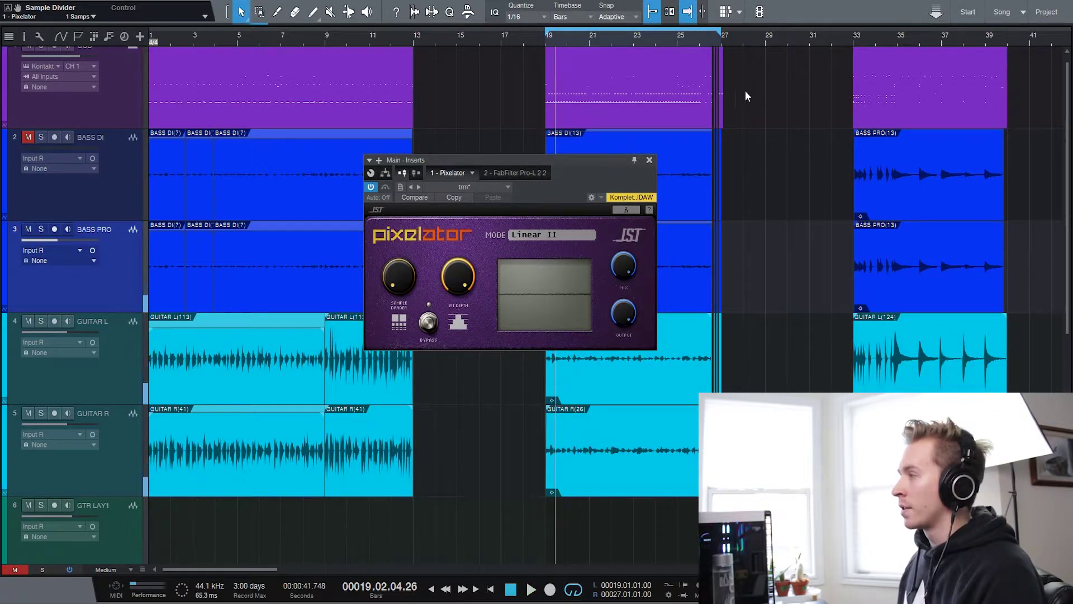
drag(721, 30, 727, 29)
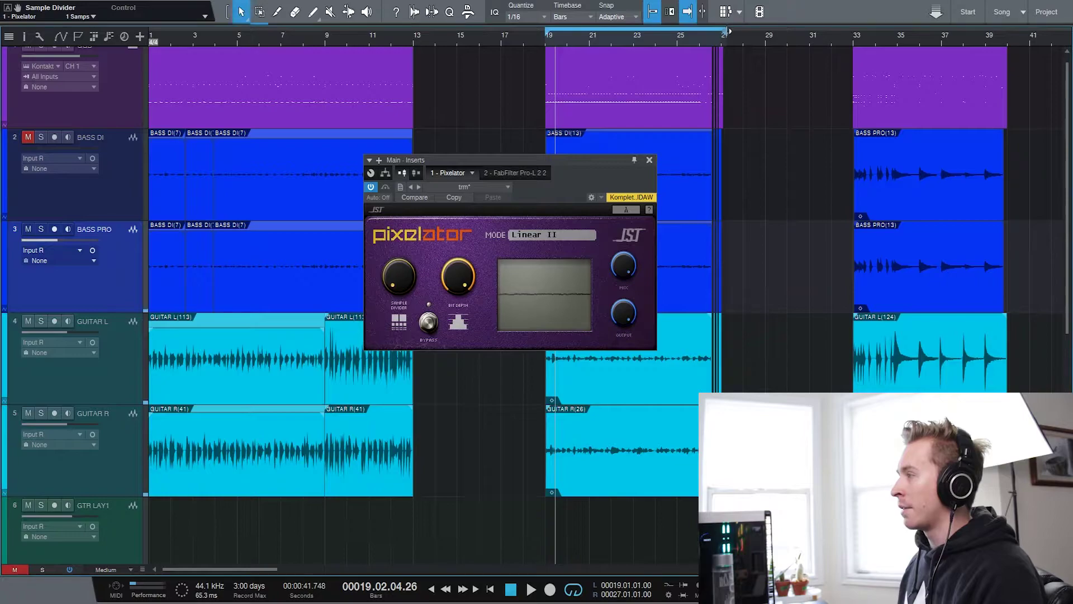
Move the playhead to bar 26 and the loop start to about bar 26.3.
click(699, 35)
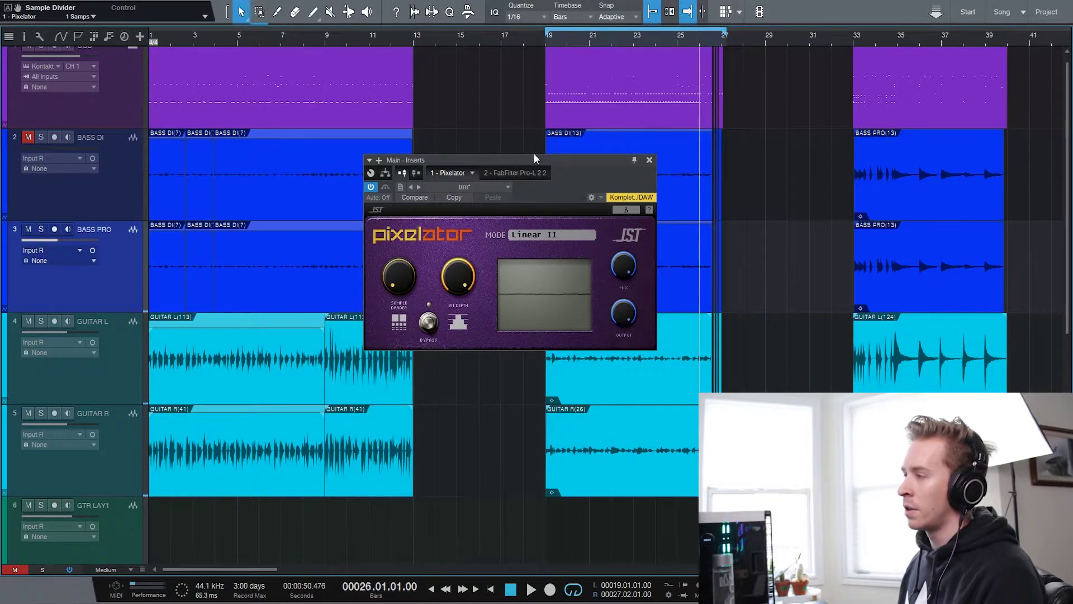
mouse_move(535, 161)
mouse_down()
mouse_move(550, 140)
mouse_move(546, 156)
mouse_up()
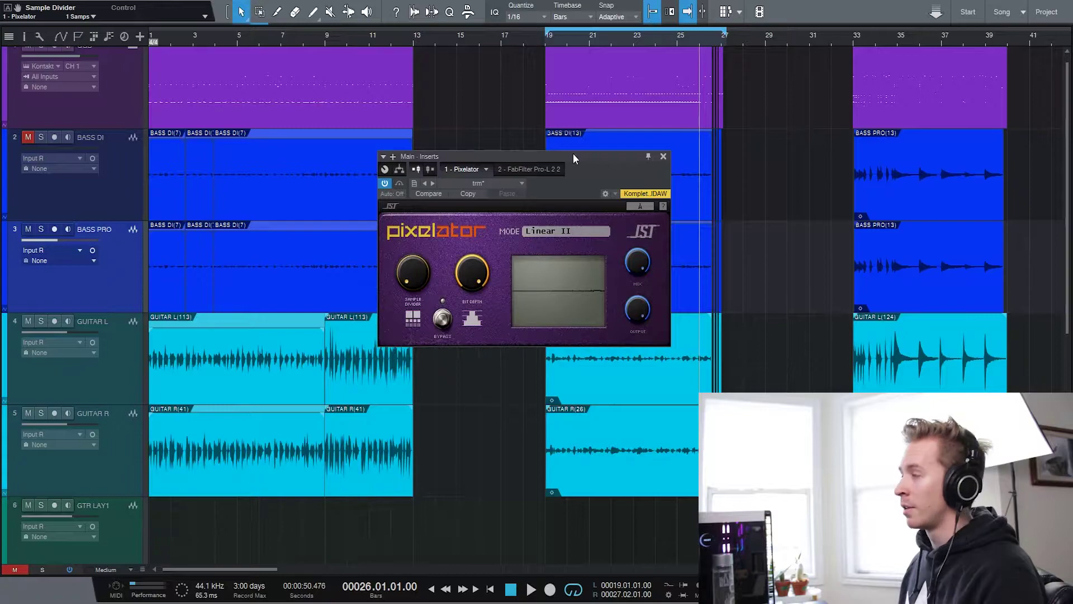
drag(573, 155, 576, 154)
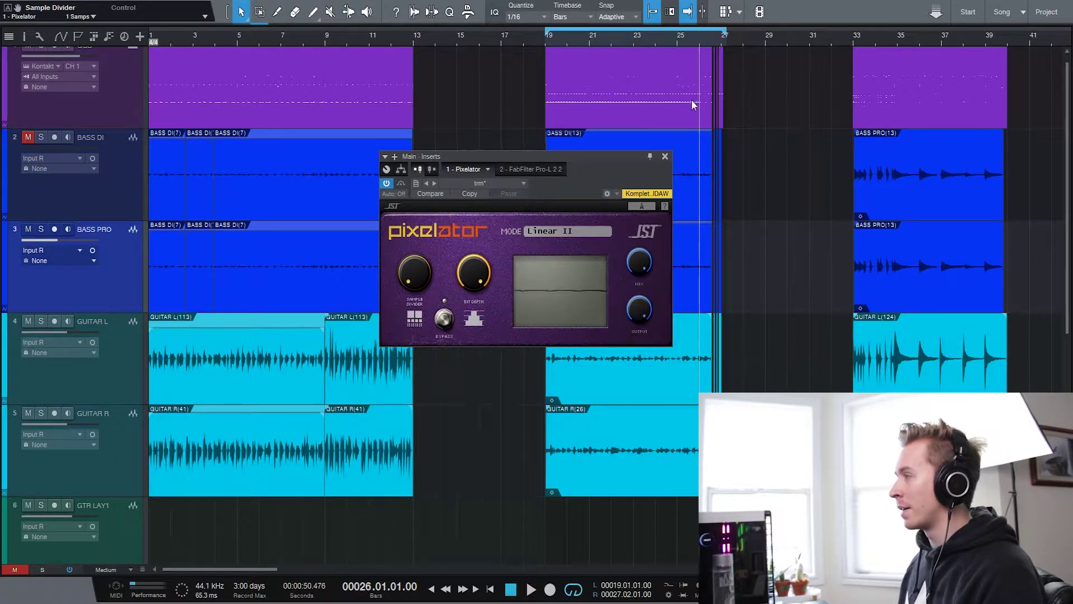
drag(544, 31, 709, 34)
Play the loop raising sample divider to 26 samples, stop, and switch to Zero Pad mode.
key(space)
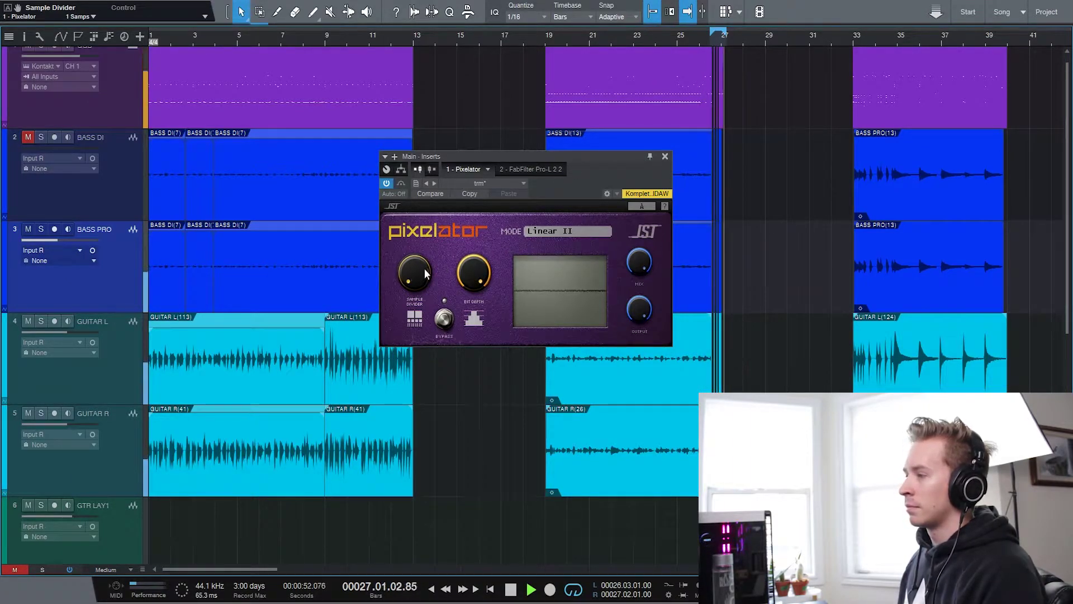
drag(414, 272, 421, 218)
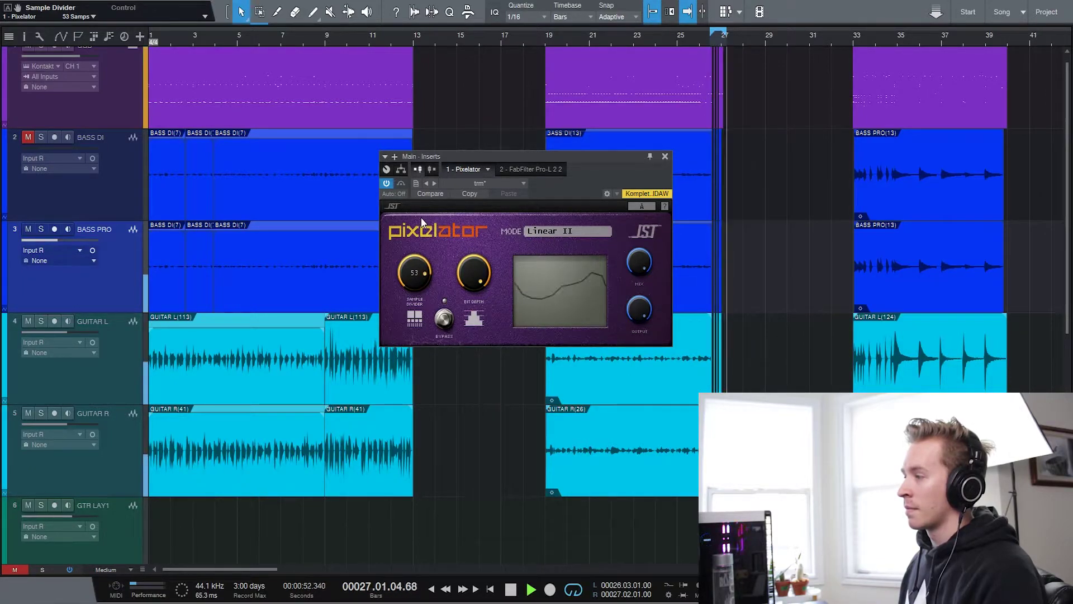
key(space)
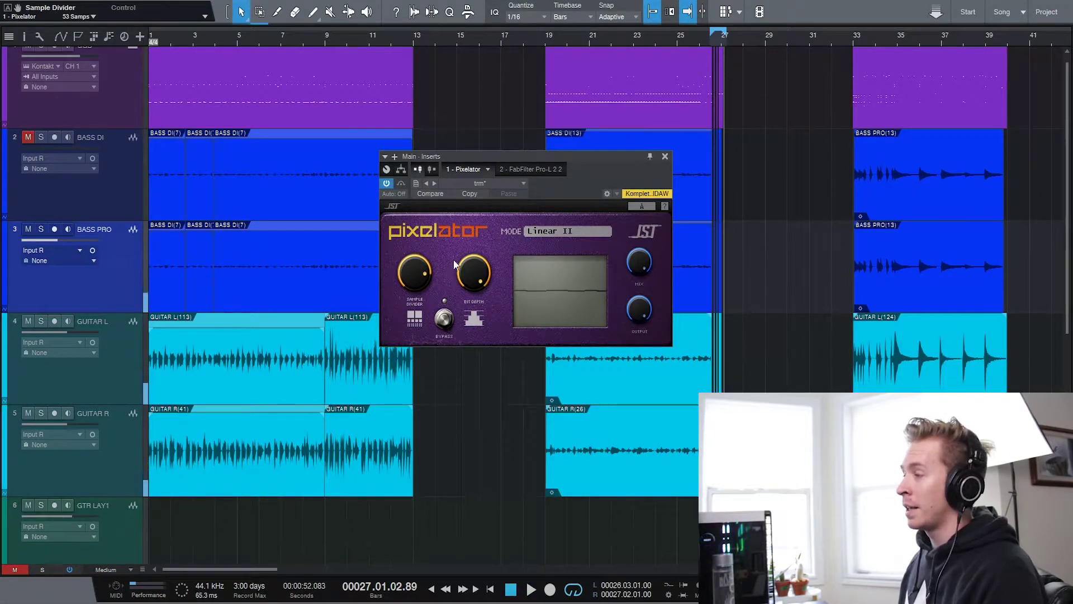
click(578, 231)
click(579, 271)
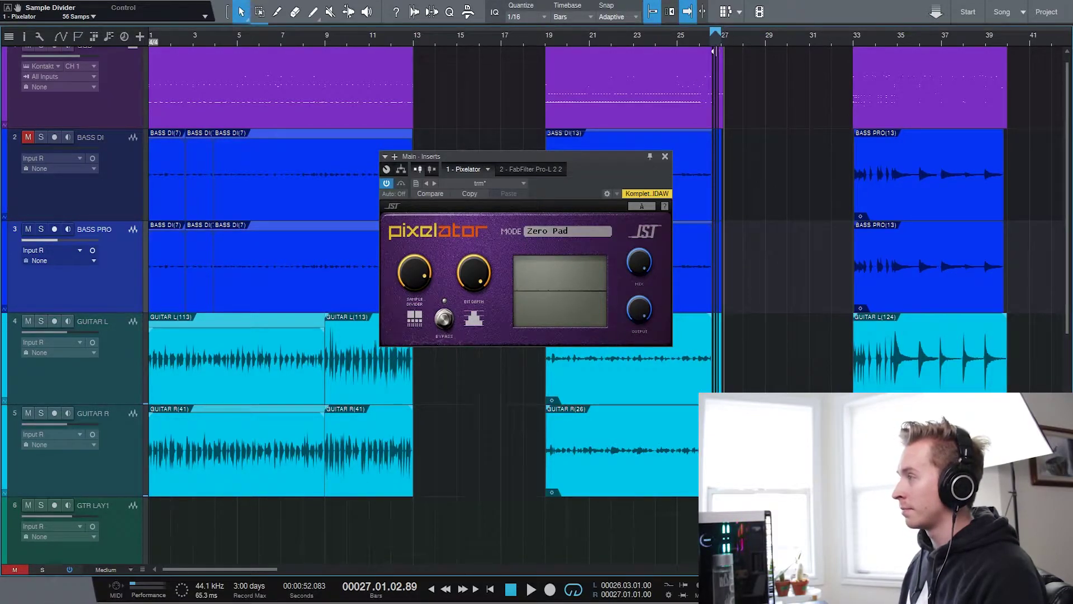
Play the loop with sample divider at 7 samples, stop, then try Linear I and Linear II modes.
key(space)
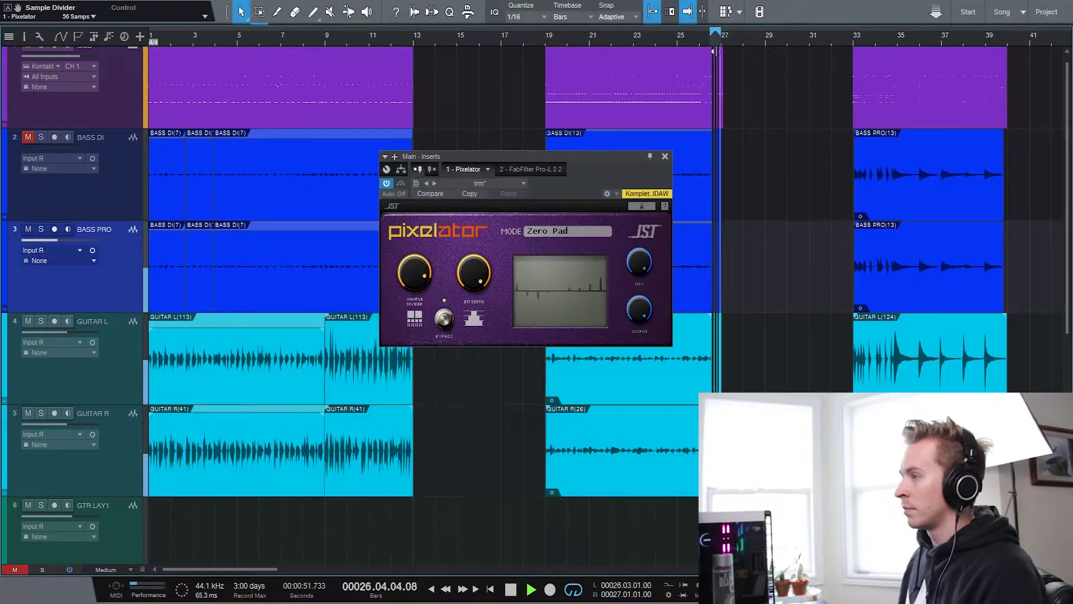
drag(414, 273, 433, 377)
key(space)
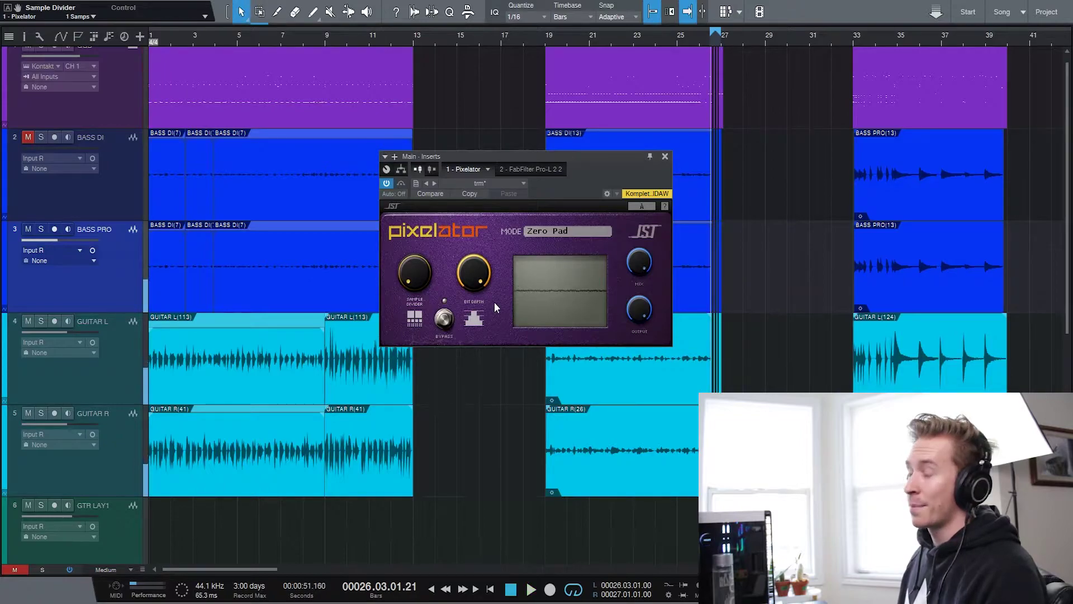
click(584, 229)
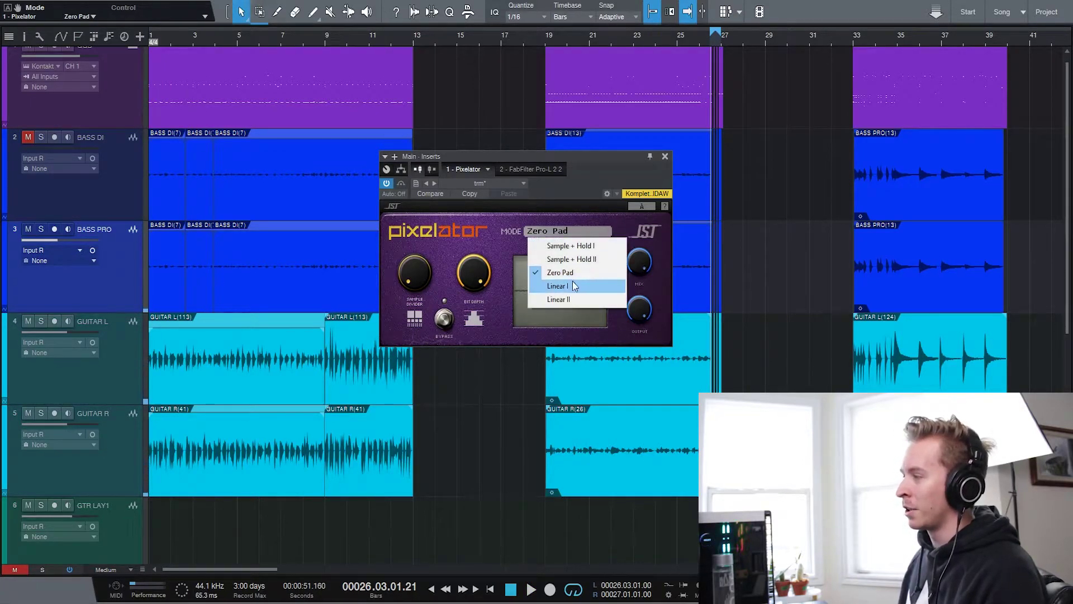
click(573, 285)
click(566, 232)
click(572, 299)
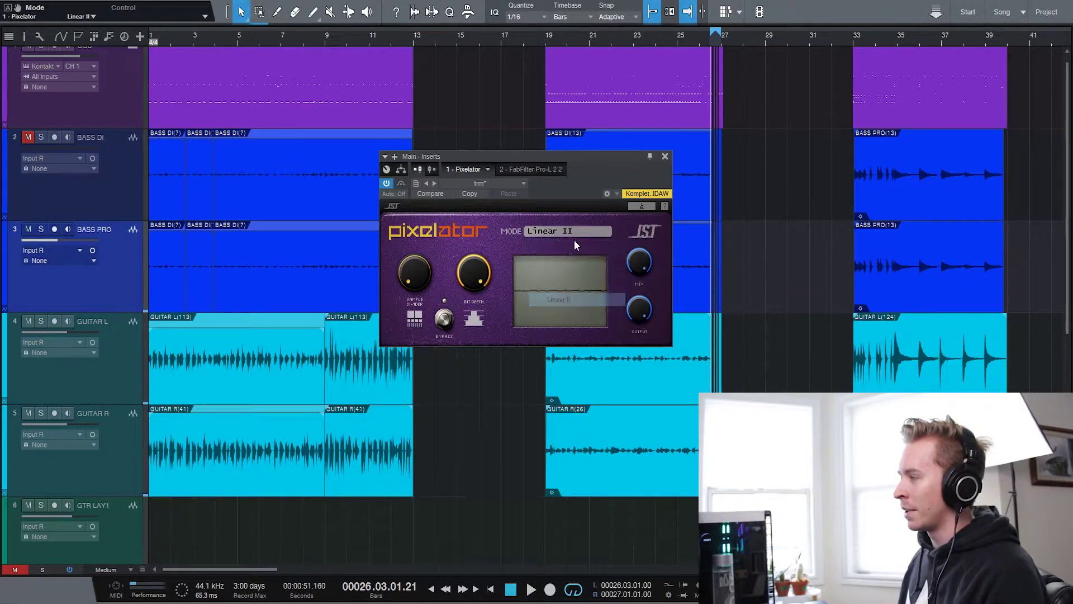
Move the loop start back to bar 25 and play, raising sample divider to about 40 samples.
click(708, 38)
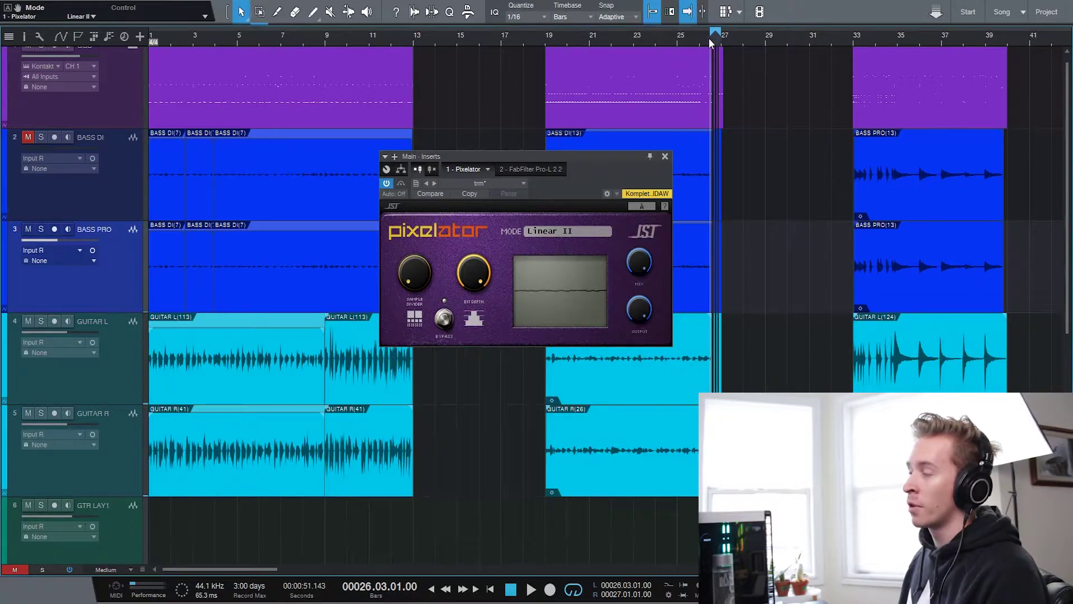
drag(707, 31, 674, 39)
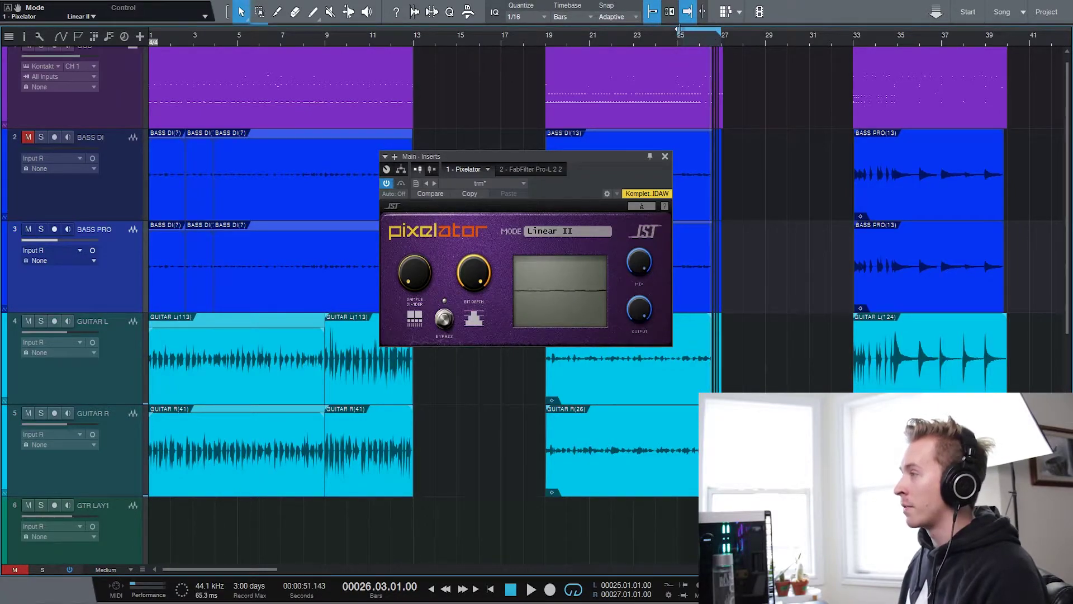
key(space)
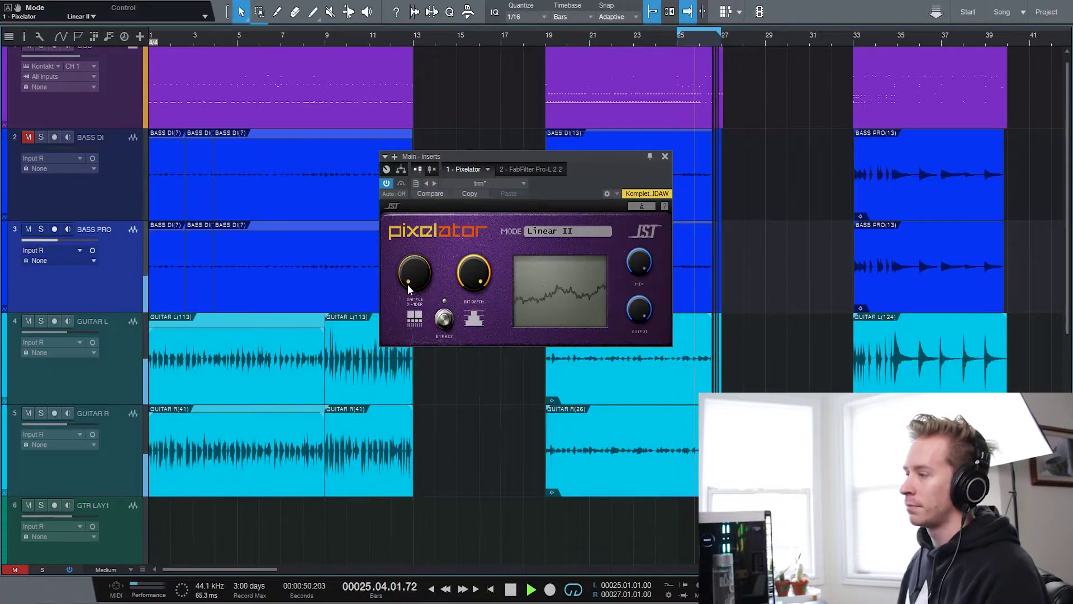
drag(408, 284, 419, 178)
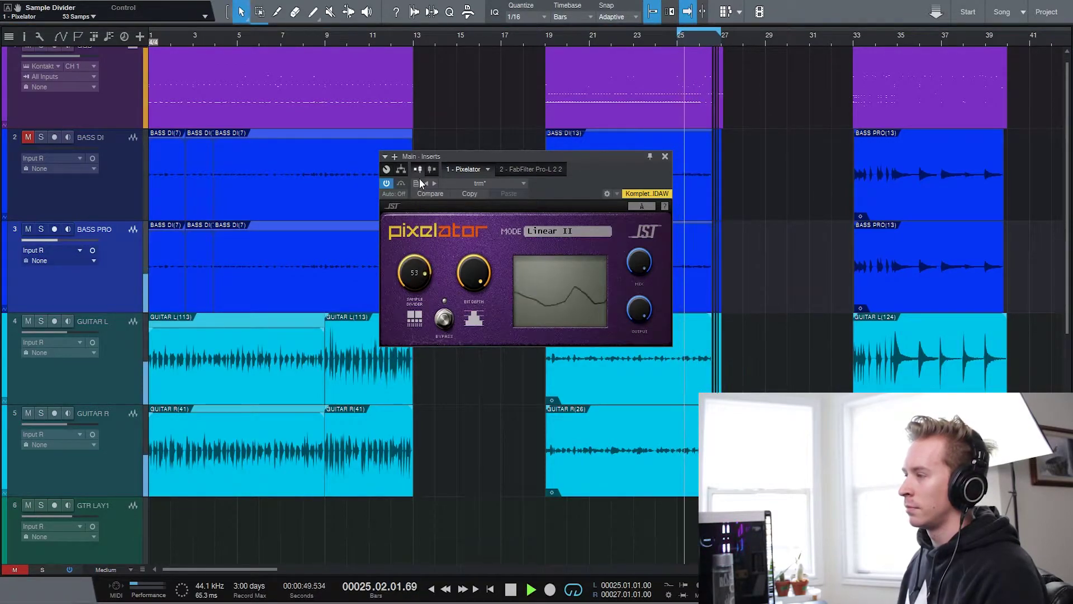
Try Linear I mode, then switch Pixelator to Sample + Hold II.
click(568, 230)
click(565, 288)
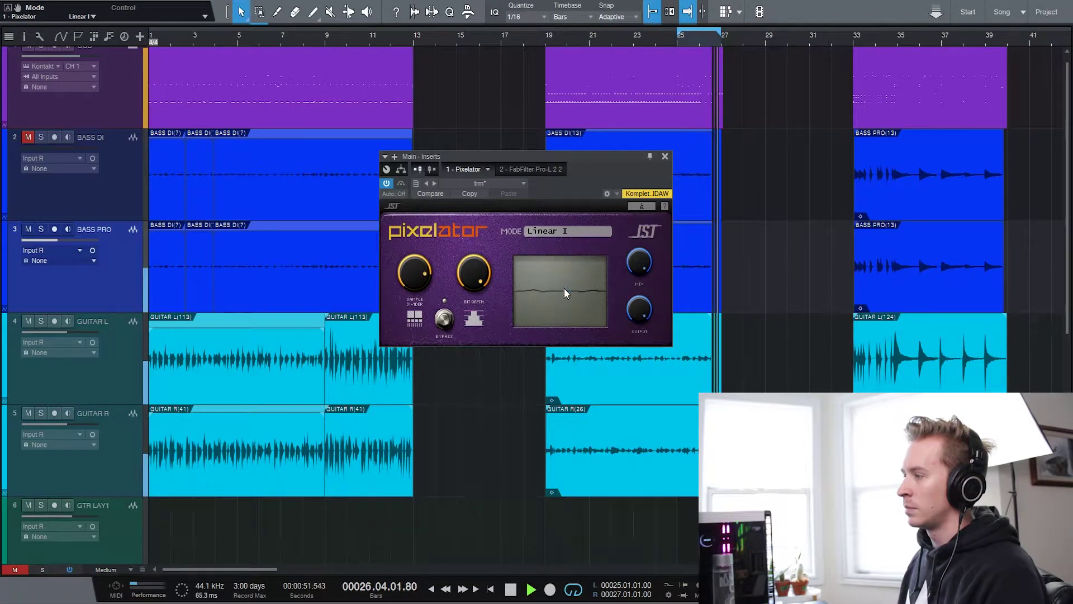
click(564, 234)
click(569, 260)
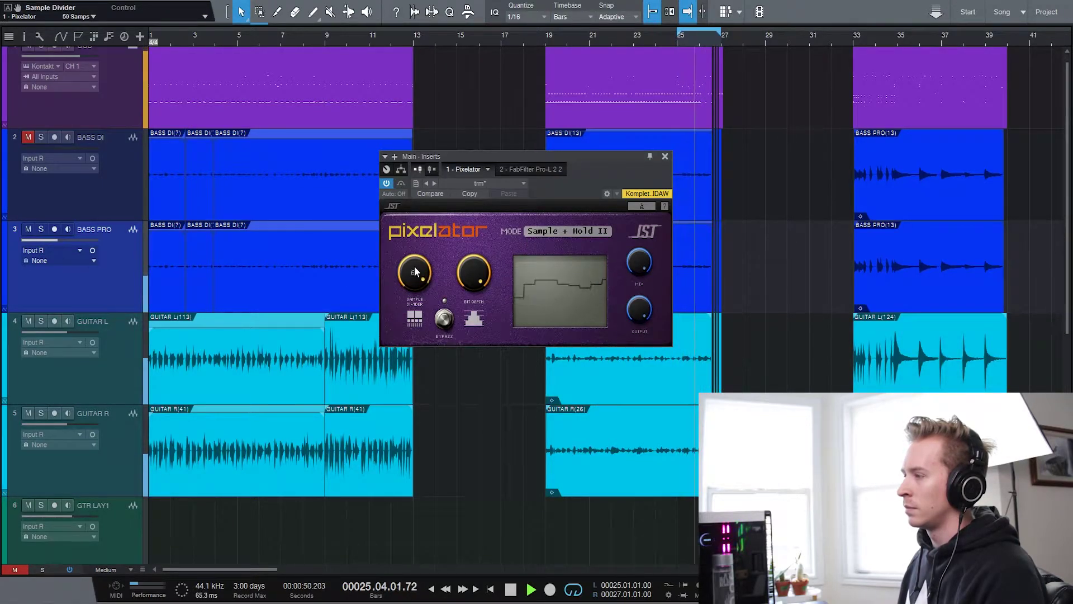
Lower the sample divider to 7 samples and stop playback.
drag(415, 265, 413, 280)
drag(416, 320, 423, 370)
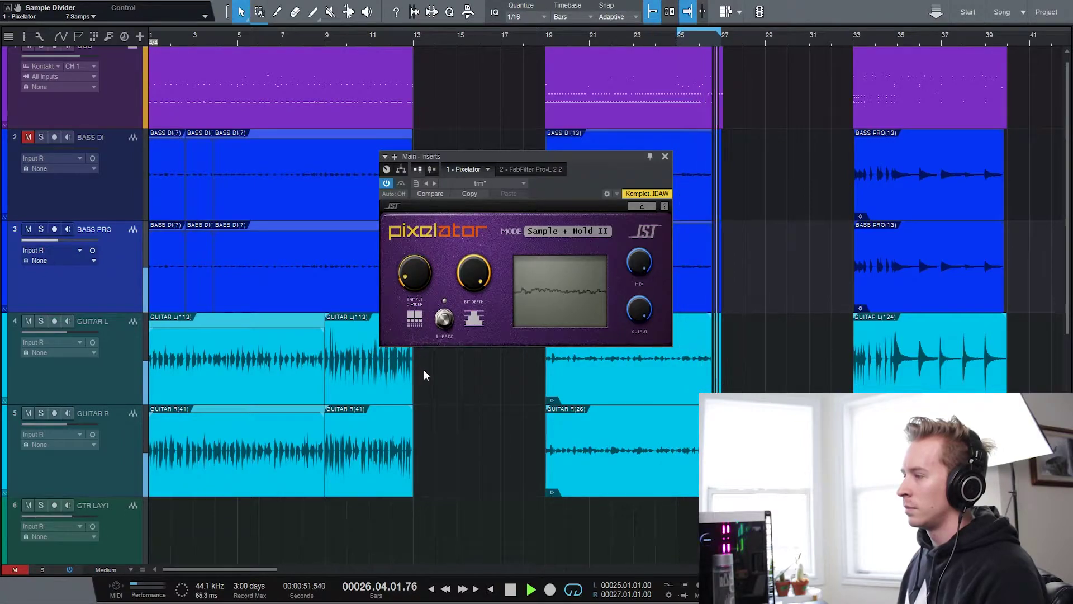
key(space)
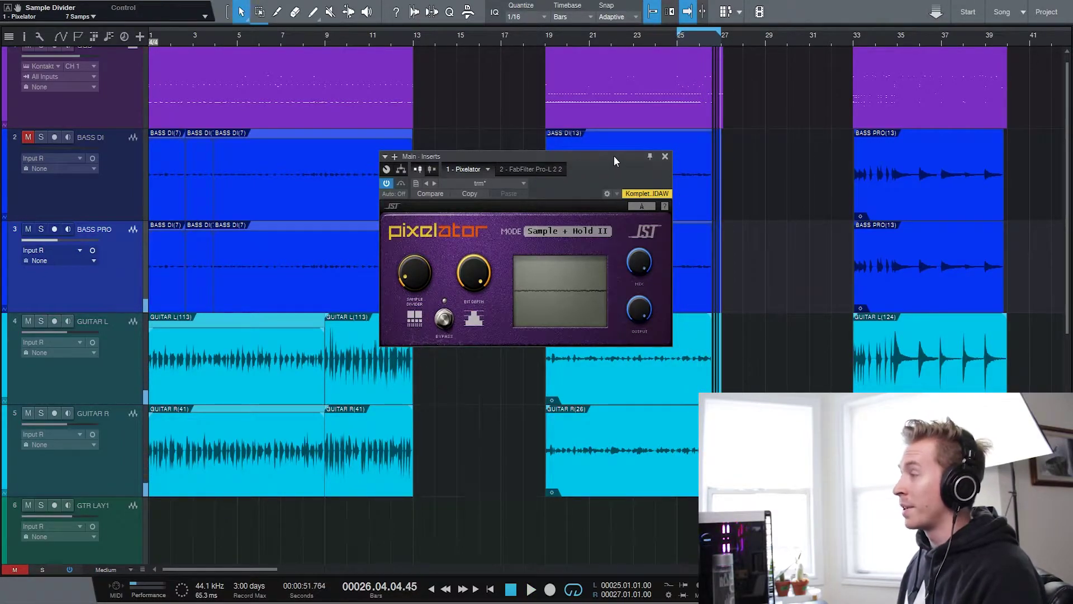
Set the playhead back to bar 26.3 and toggle Pixelator's bypass.
drag(614, 155, 612, 154)
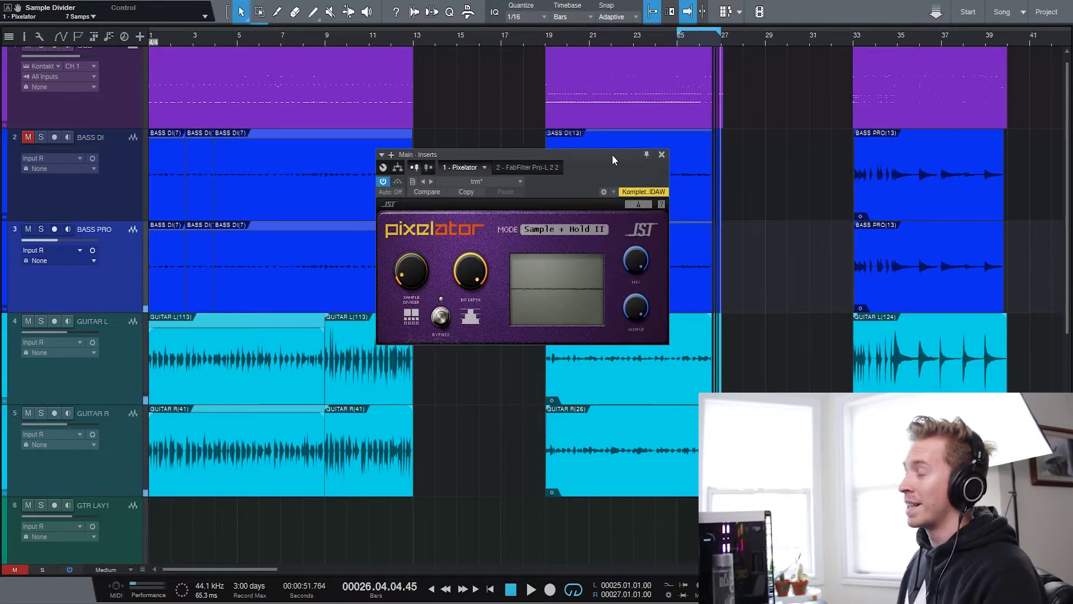
click(710, 36)
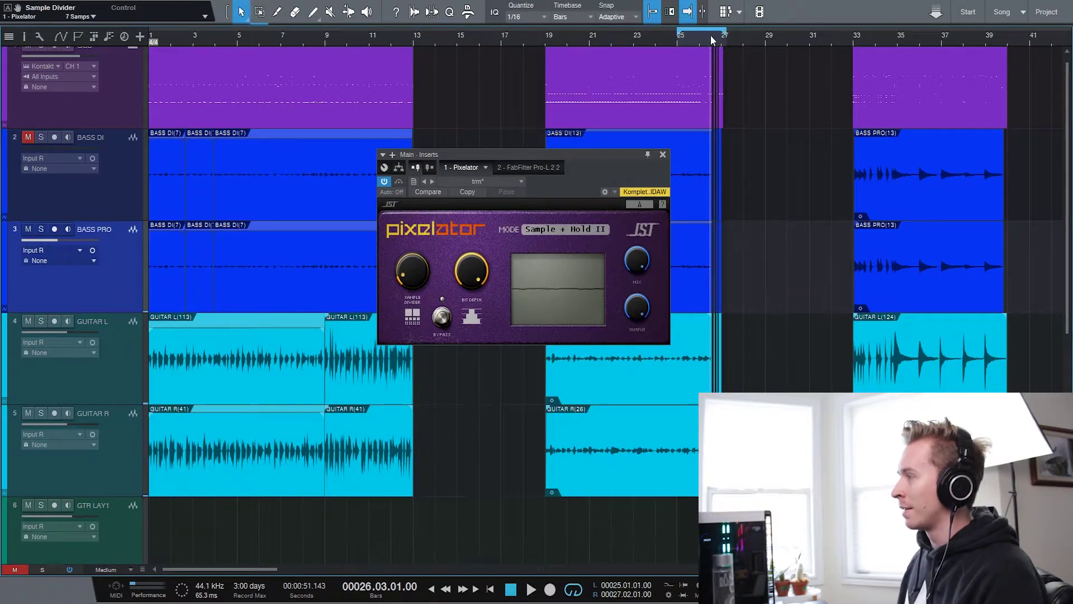
click(701, 36)
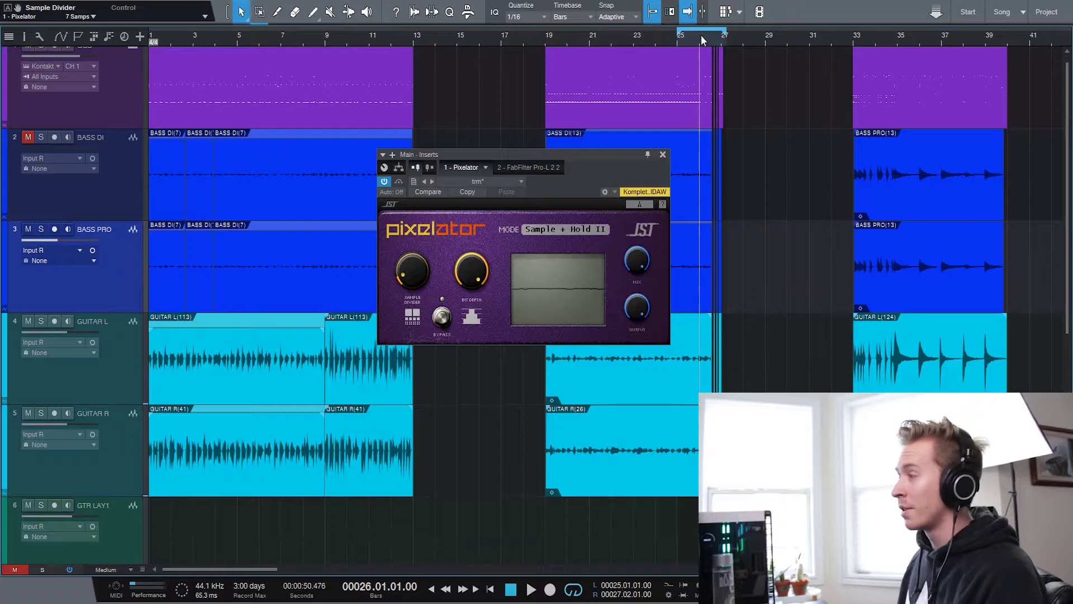
drag(607, 155, 625, 152)
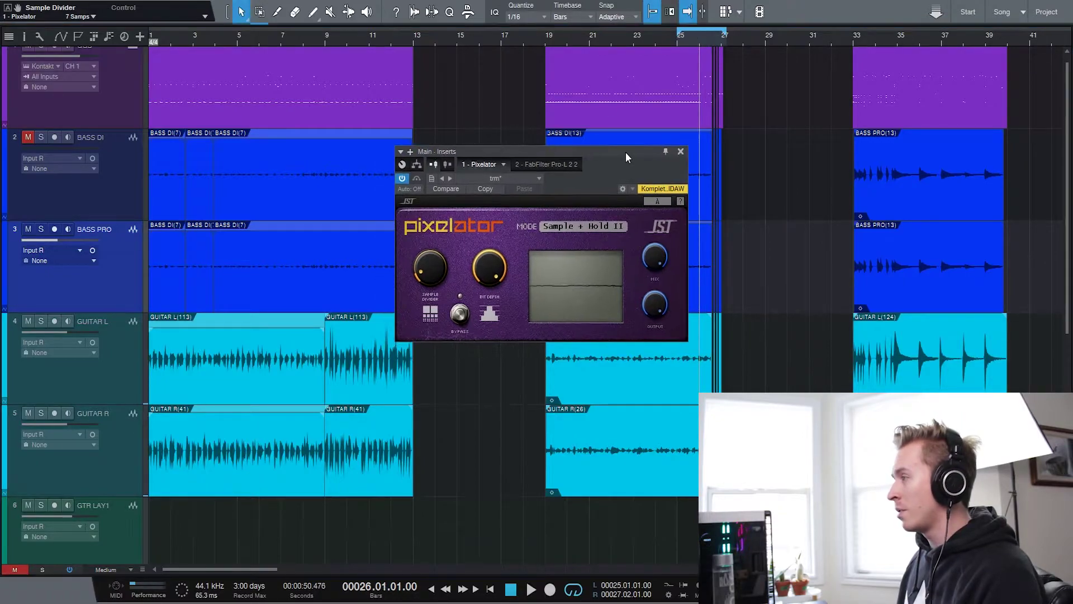
click(712, 38)
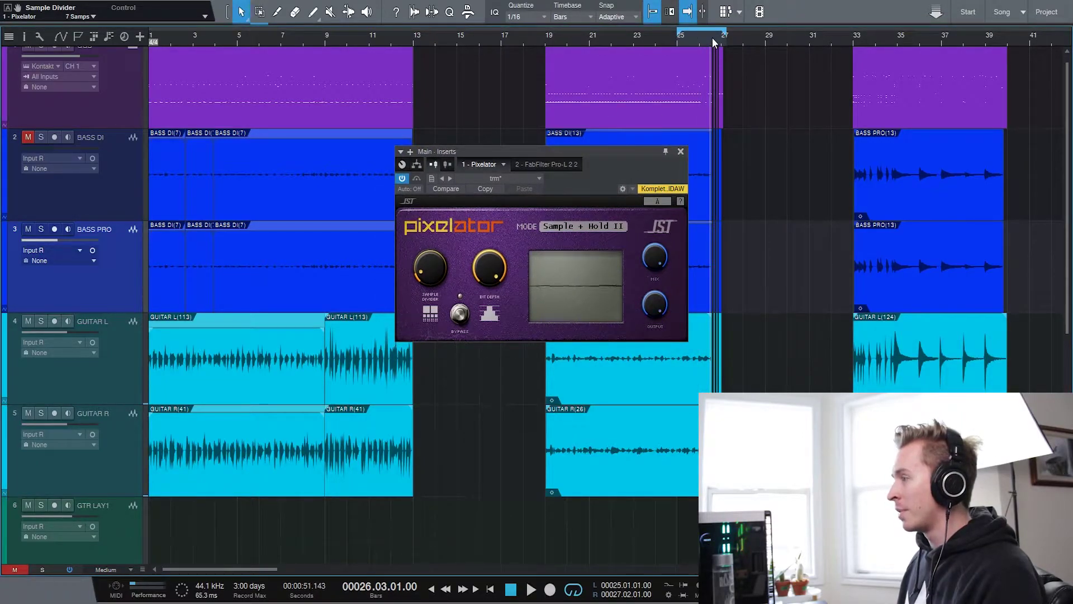
click(459, 317)
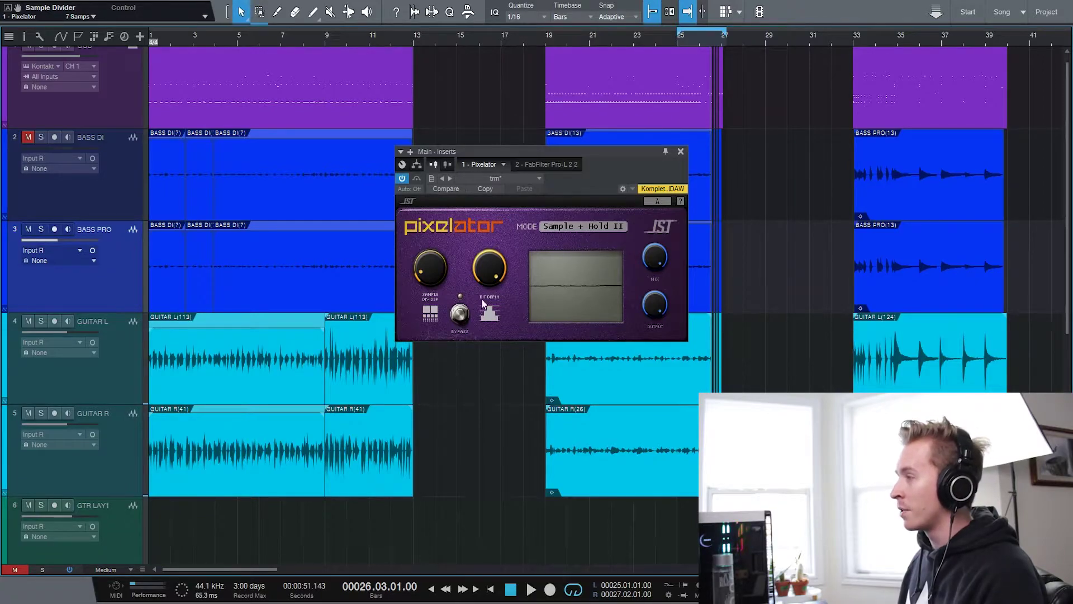
drag(612, 154, 629, 144)
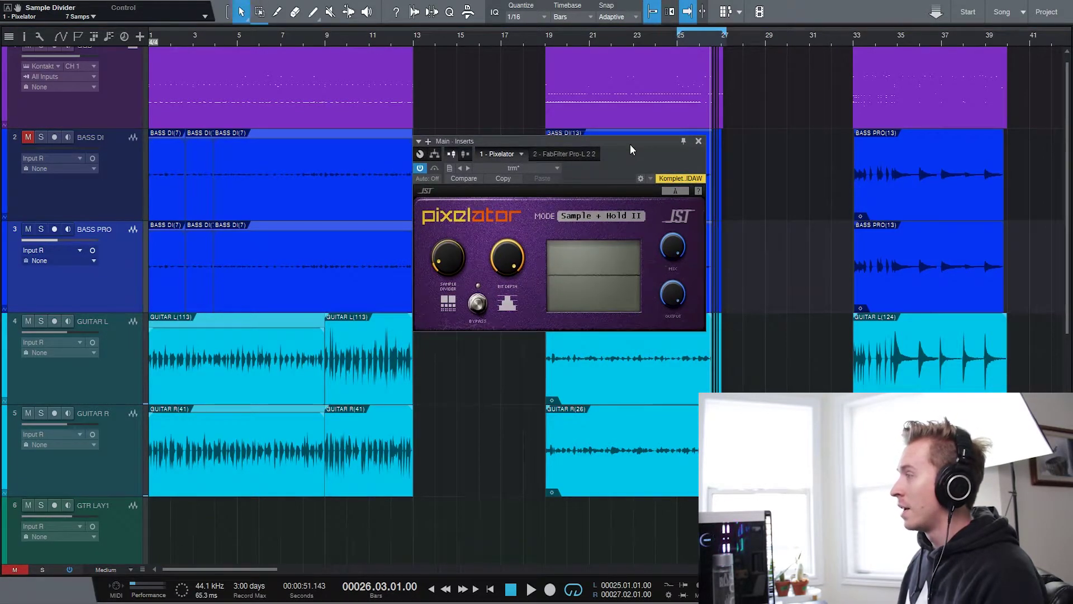
Play the song from bar 33 with Pixelator bypassed, then return the playhead to bar 33.
click(853, 39)
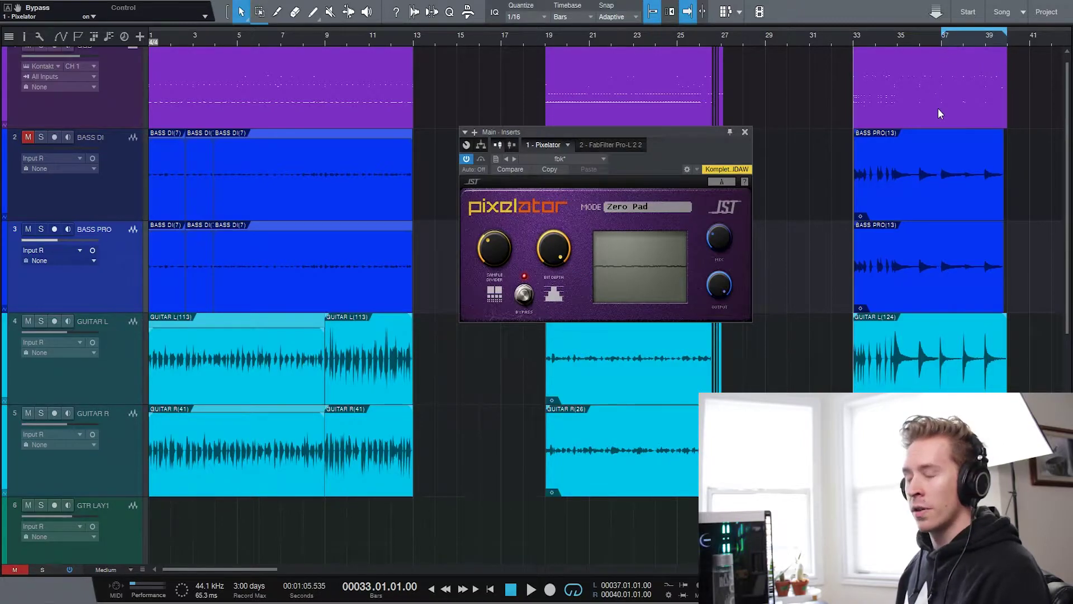
drag(703, 134, 675, 139)
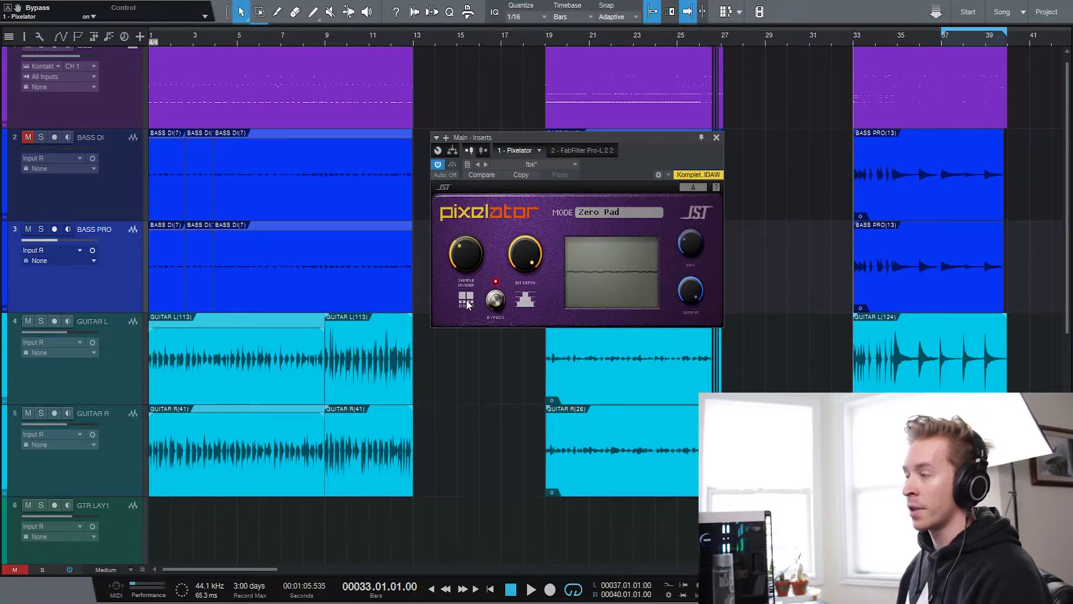
key(space)
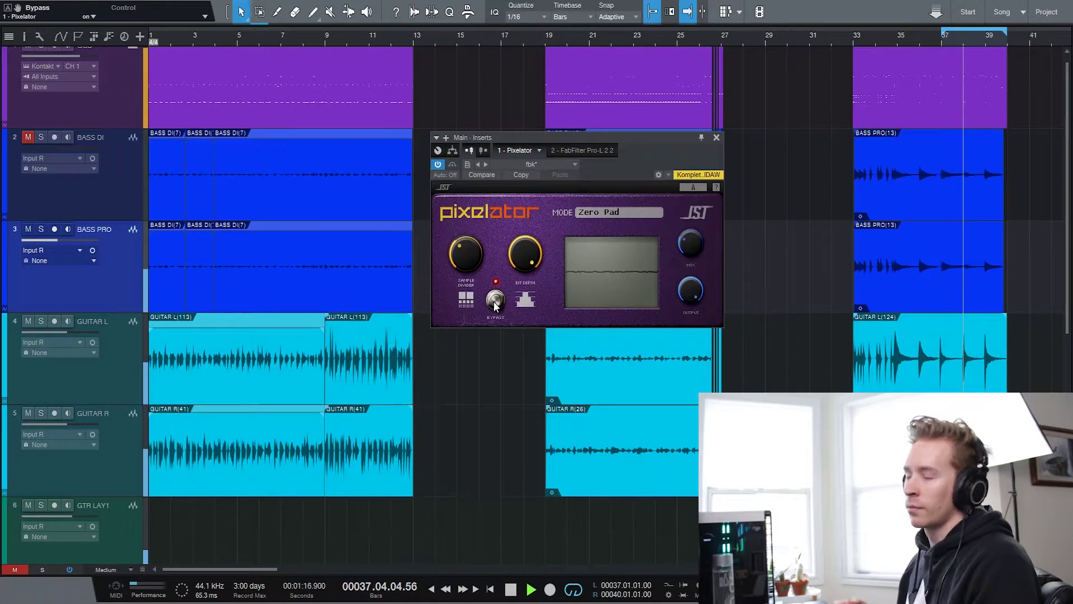
key(space)
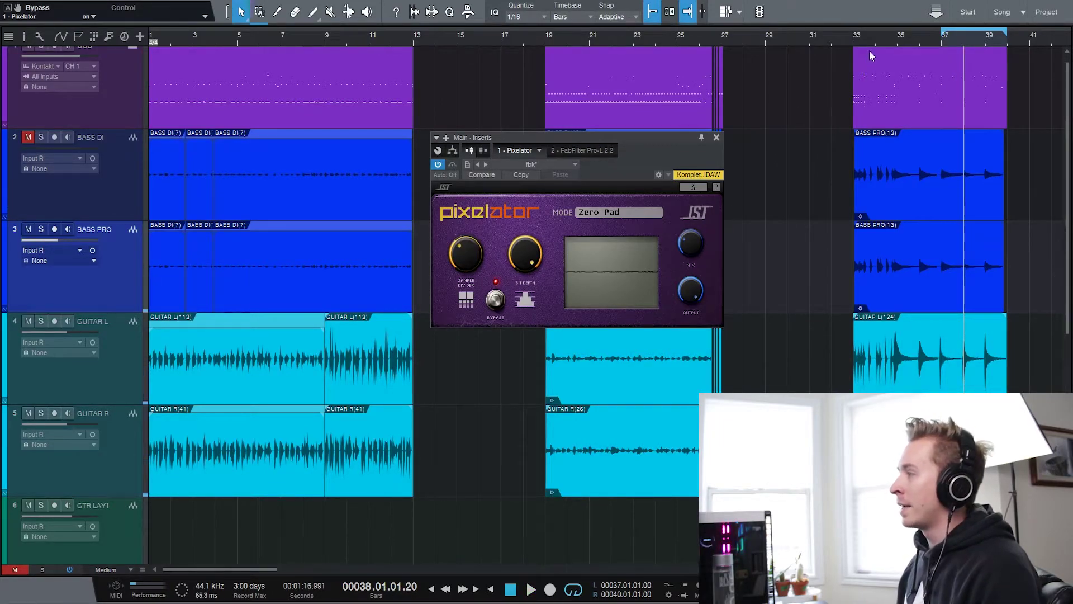
click(853, 44)
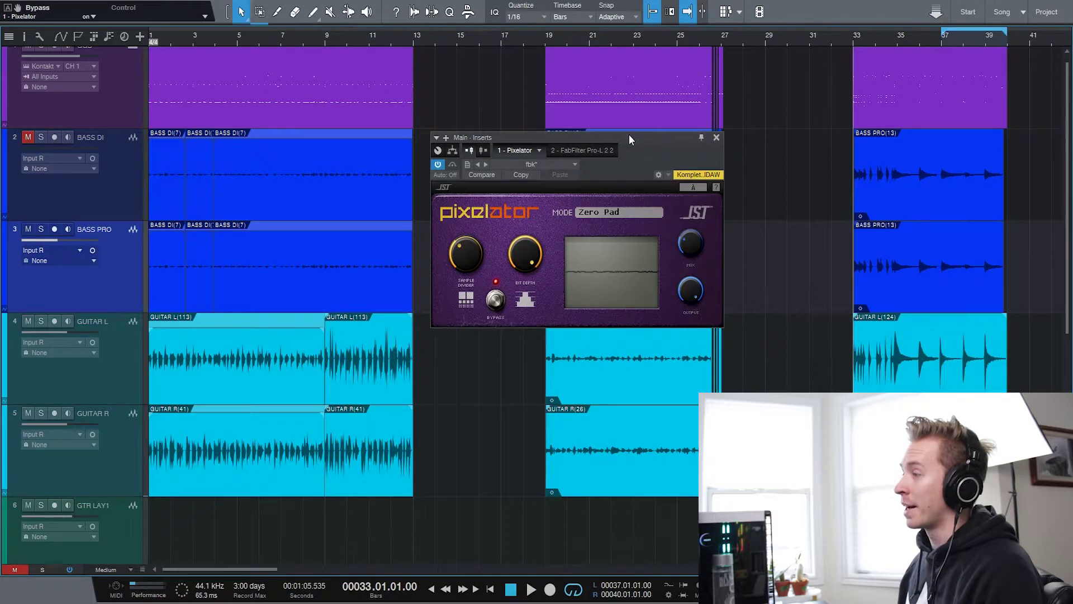
Play the breakdown and take Pixelator out of bypass so Zero Pad crushes the loop.
drag(629, 136, 628, 138)
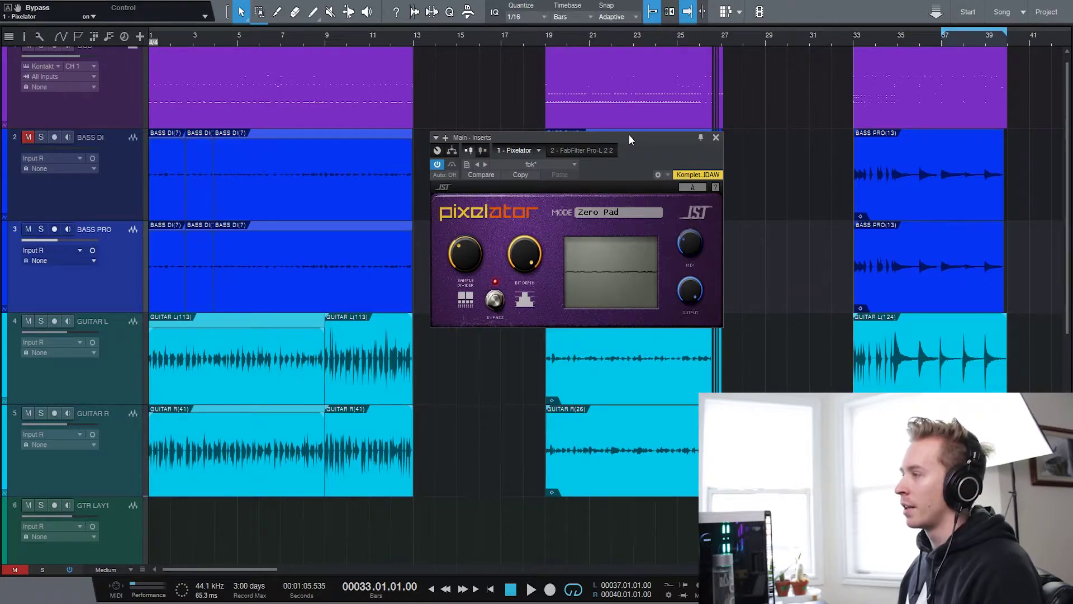
drag(629, 135, 632, 130)
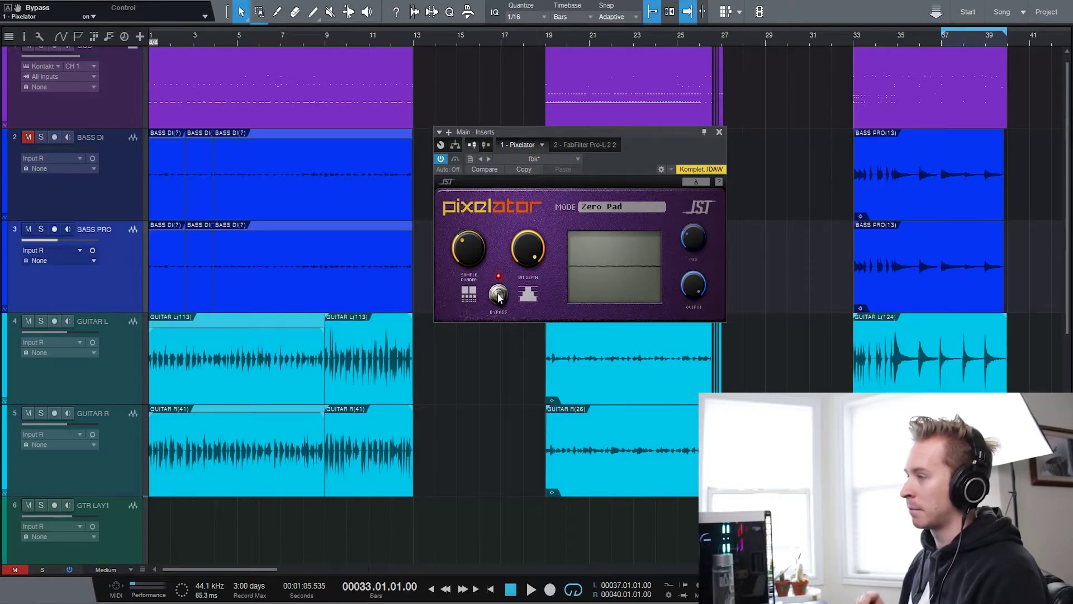
key(space)
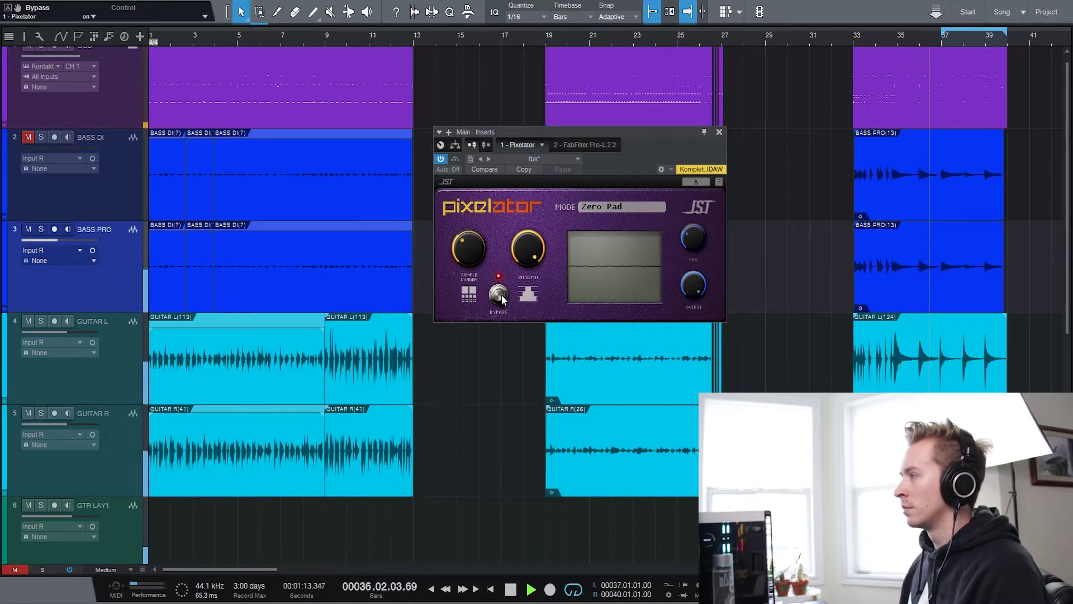
click(502, 297)
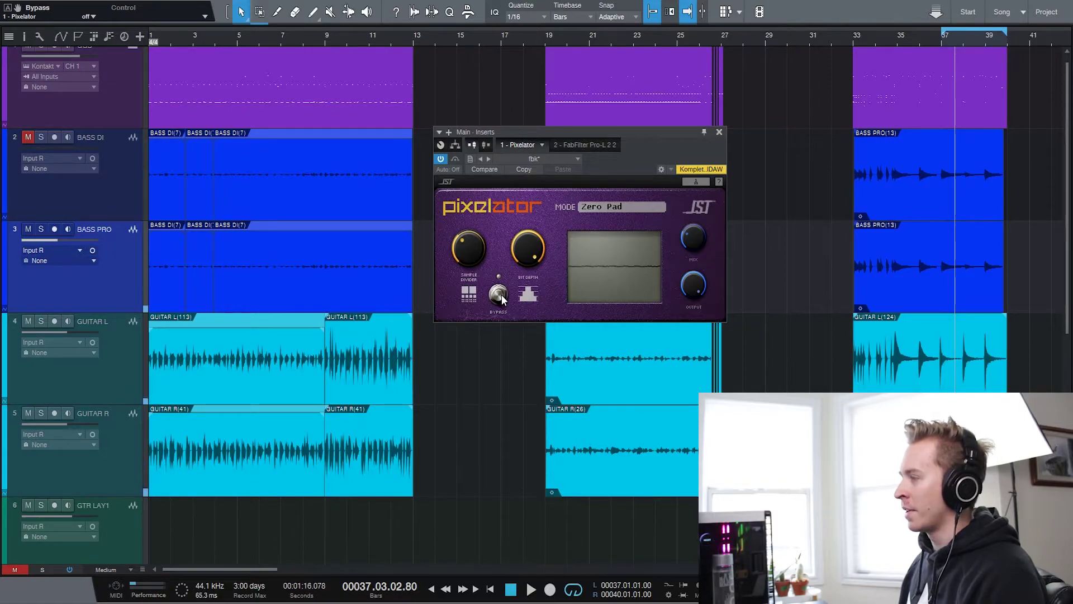
key(space)
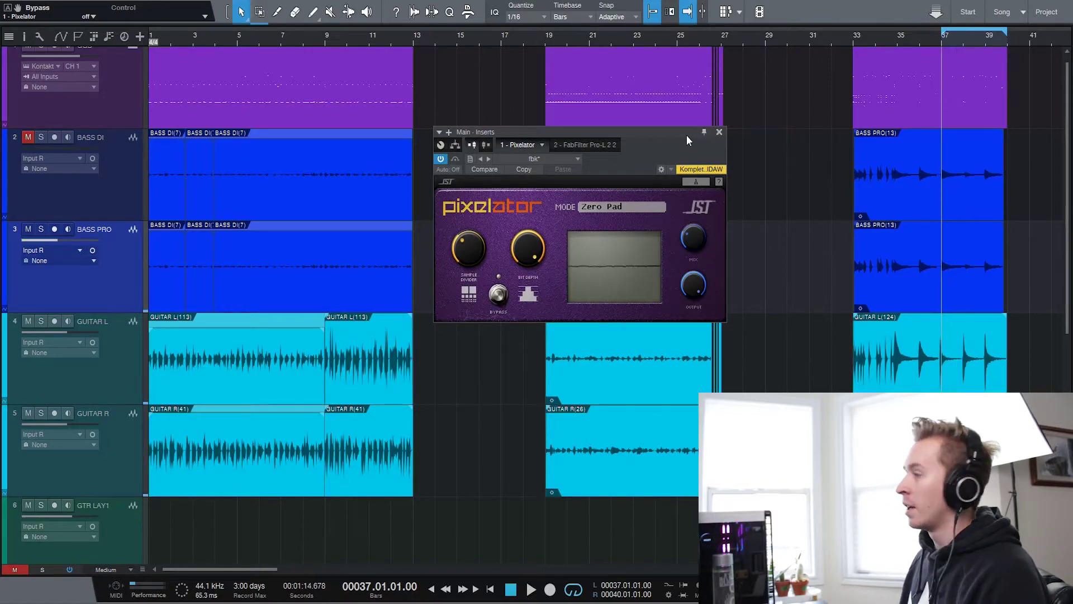
mouse_move(698, 244)
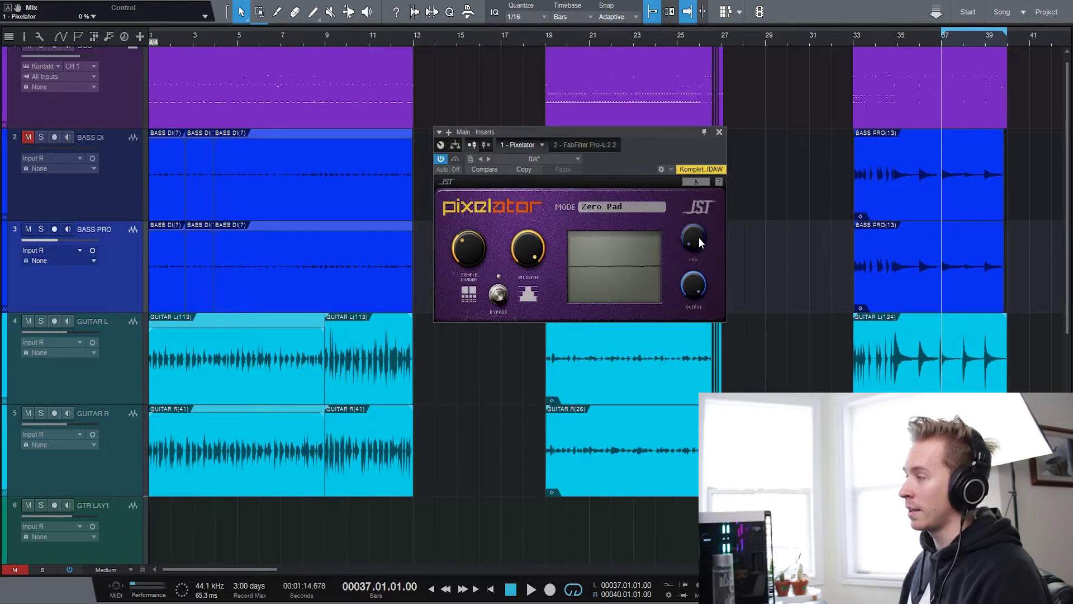
key(space)
mouse_move(699, 236)
mouse_down()
mouse_move(696, 202)
mouse_move(700, 257)
mouse_up()
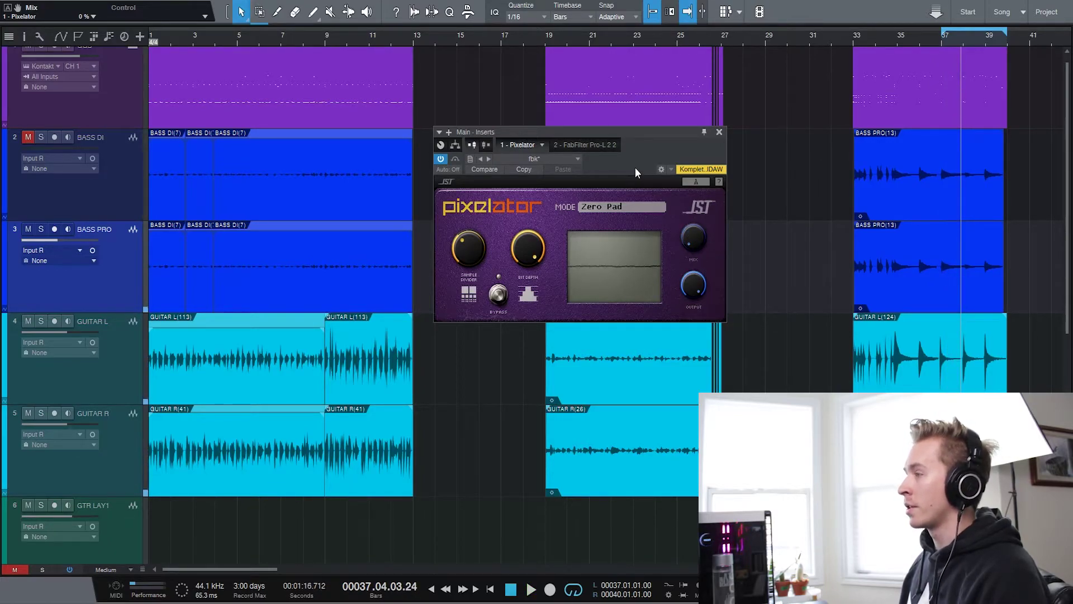
Load the bdh preset on the Pixelator, keeping it in Linear I mode.
click(571, 158)
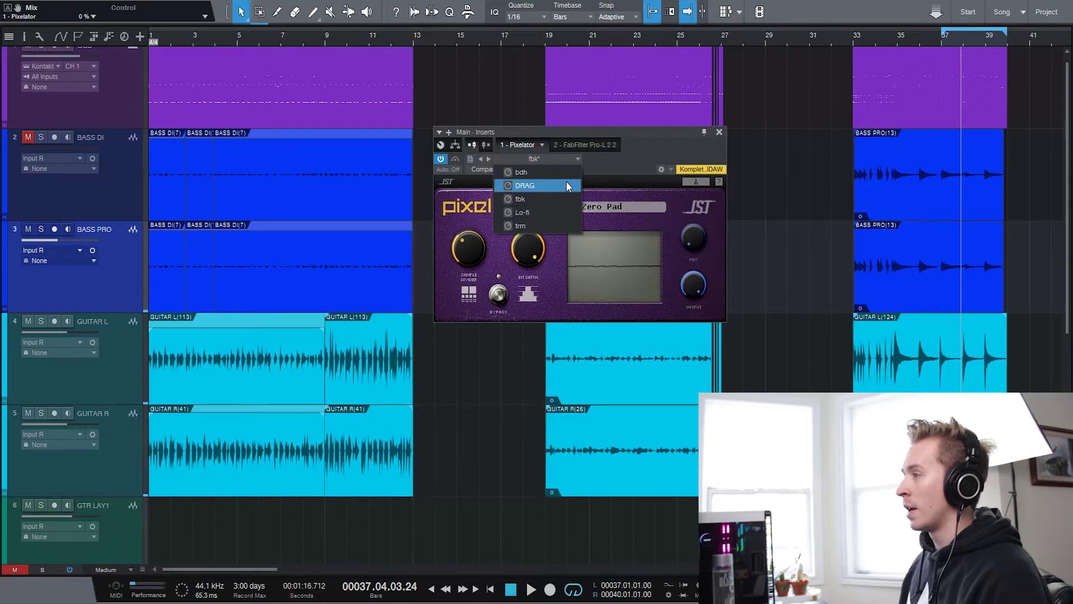
click(566, 177)
drag(686, 244, 698, 162)
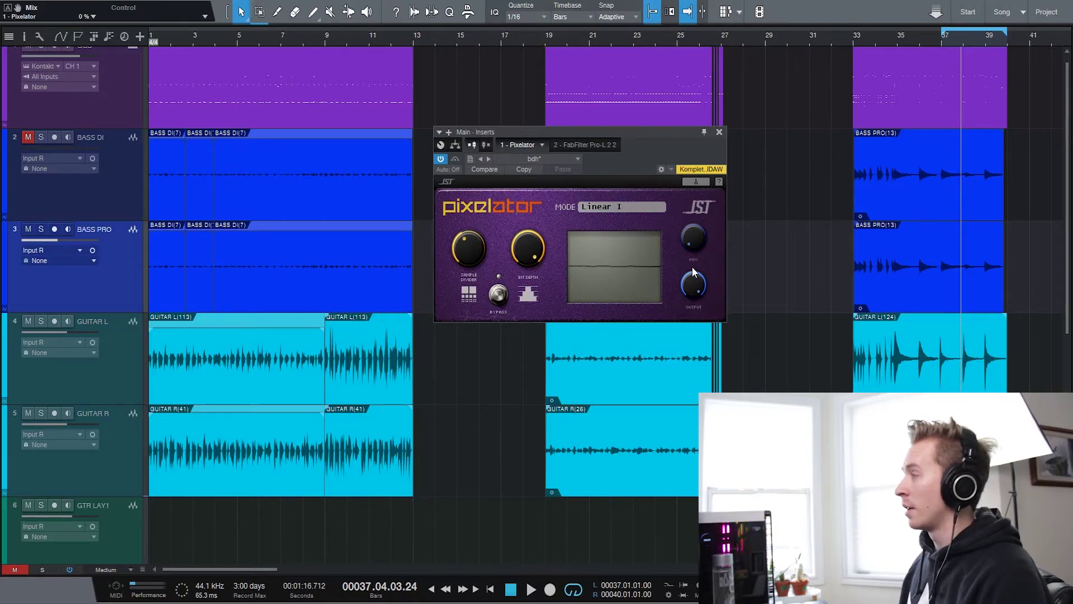
key(KP_0)
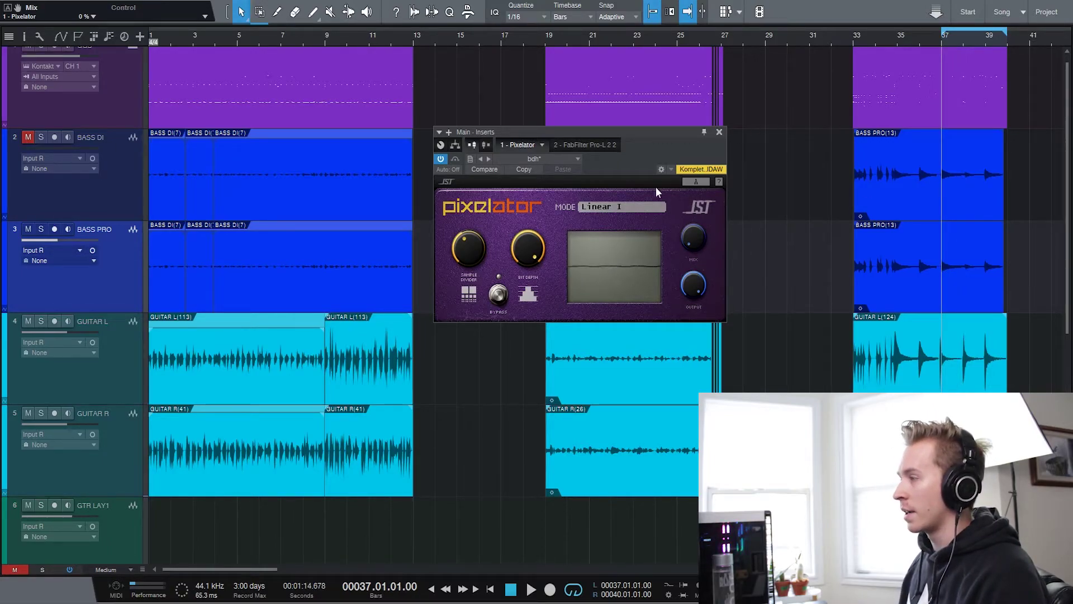
click(642, 207)
click(638, 194)
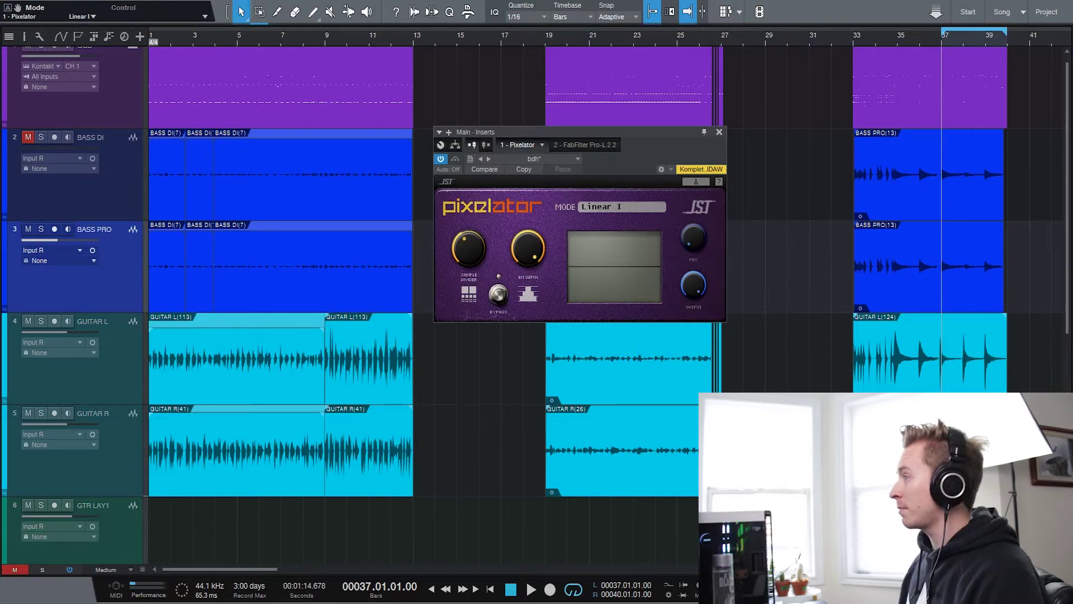
Play from bar 36 and set the Pixelator mix to about 18%.
click(919, 38)
key(space)
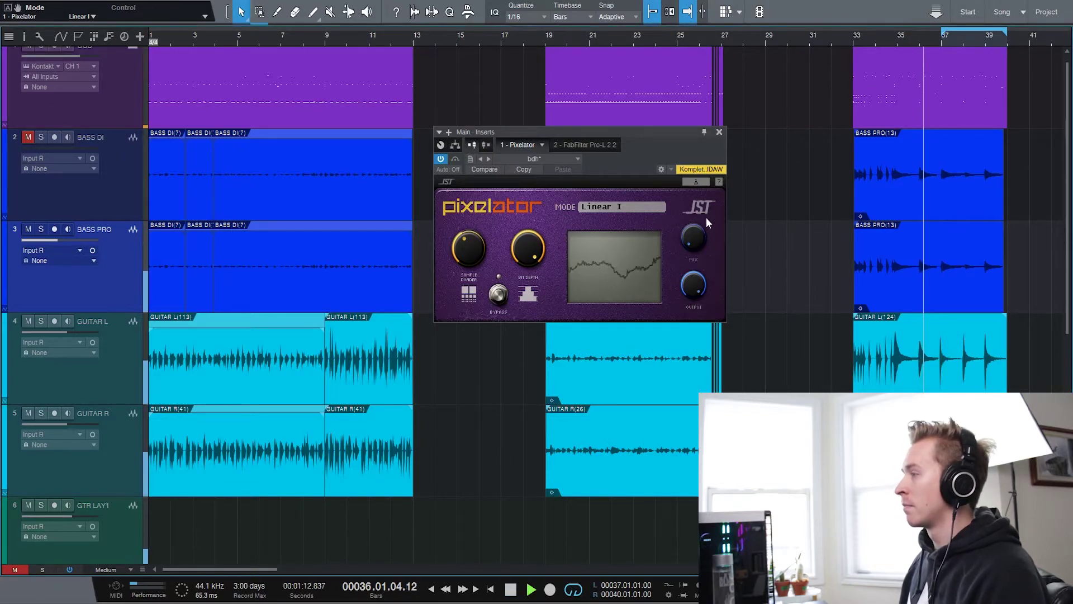
mouse_move(701, 238)
mouse_down()
mouse_move(705, 183)
mouse_move(705, 241)
mouse_up()
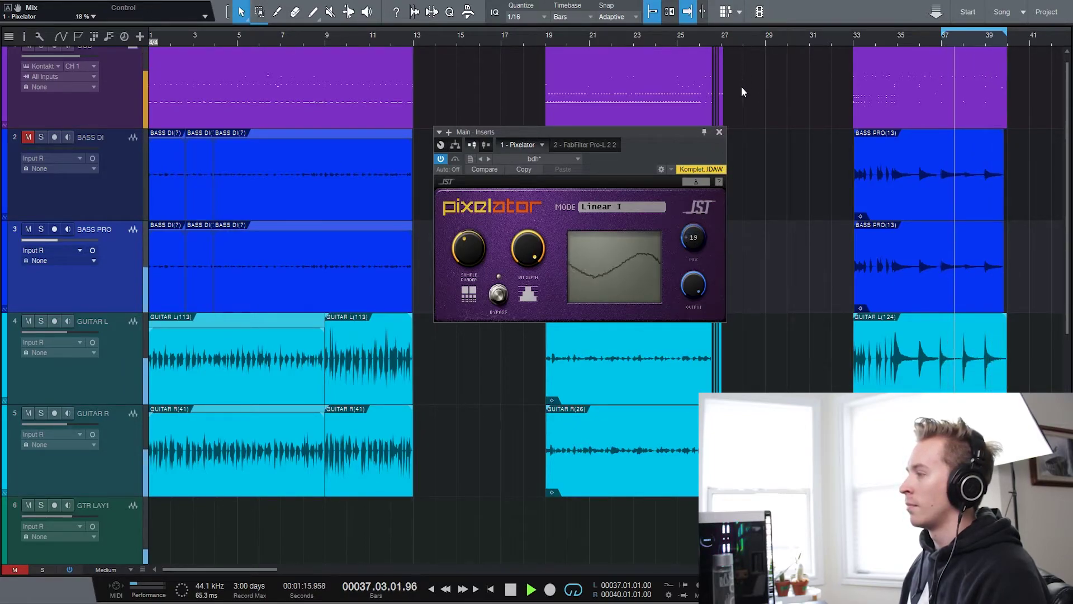
key(space)
Switch the Pixelator to Linear II and sweep its mix from 100% down to 0% during playback.
click(619, 206)
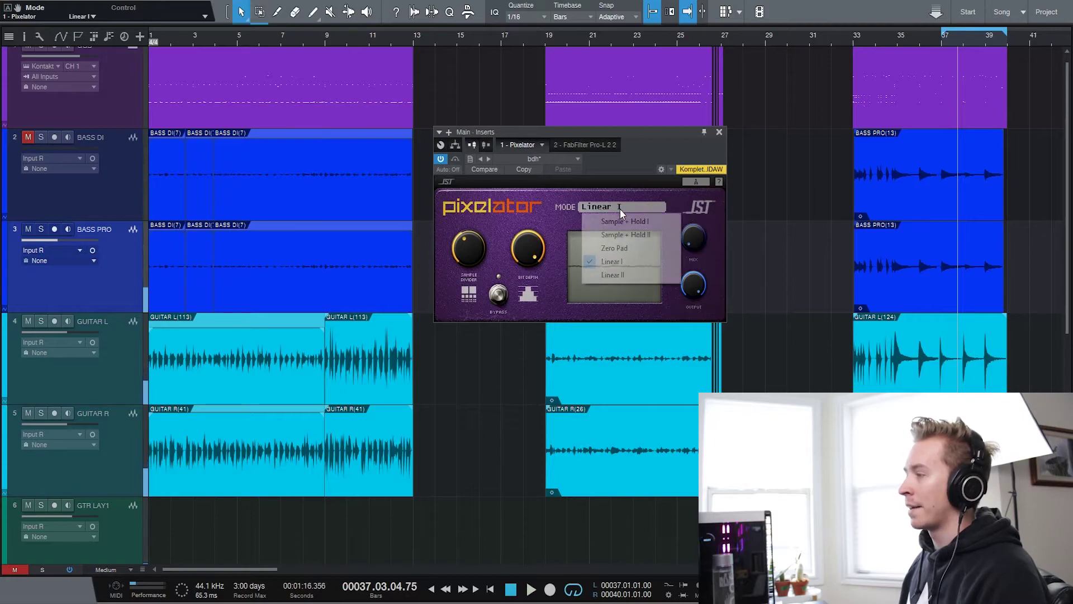
click(630, 275)
key(space)
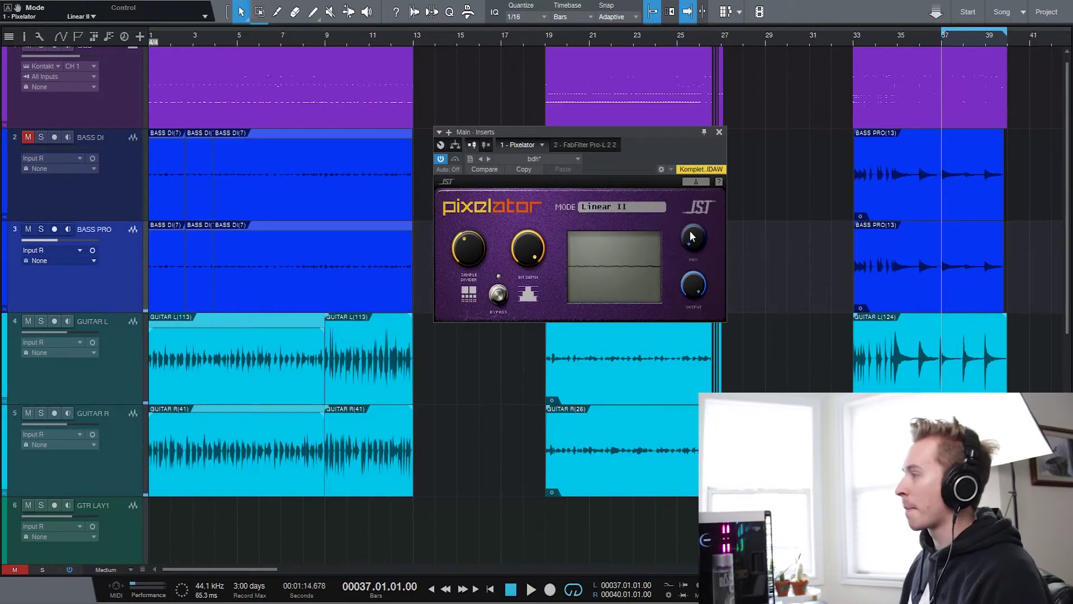
key(space)
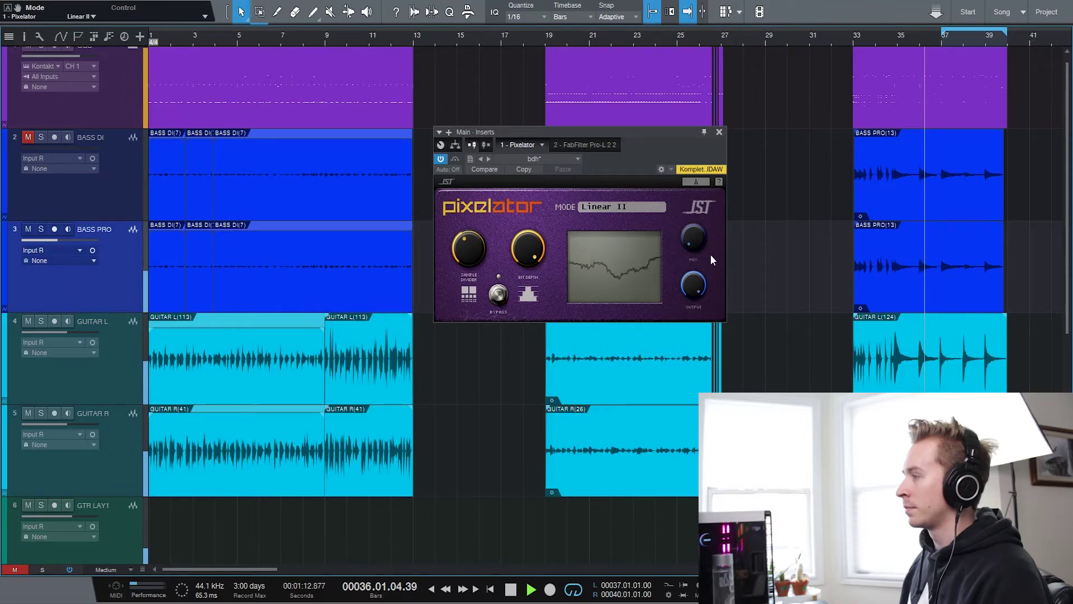
double_click(695, 237)
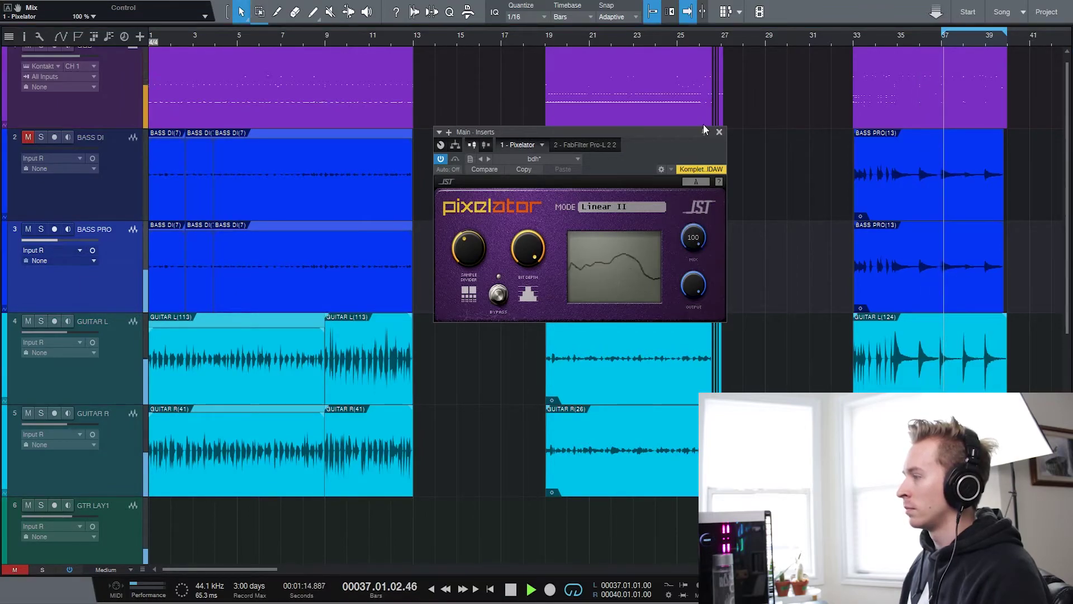
drag(703, 130, 703, 235)
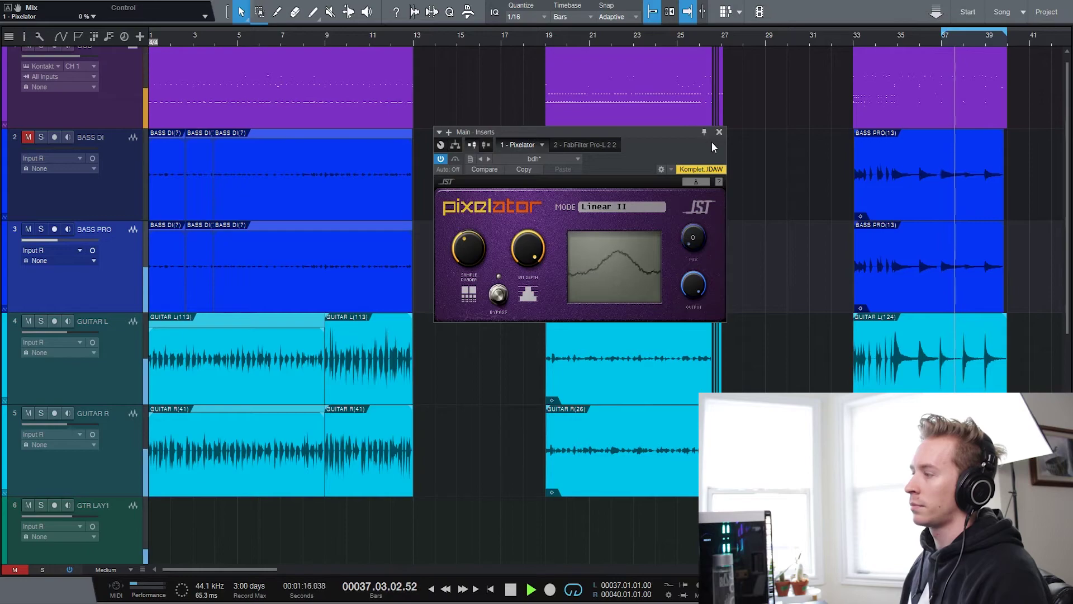
key(space)
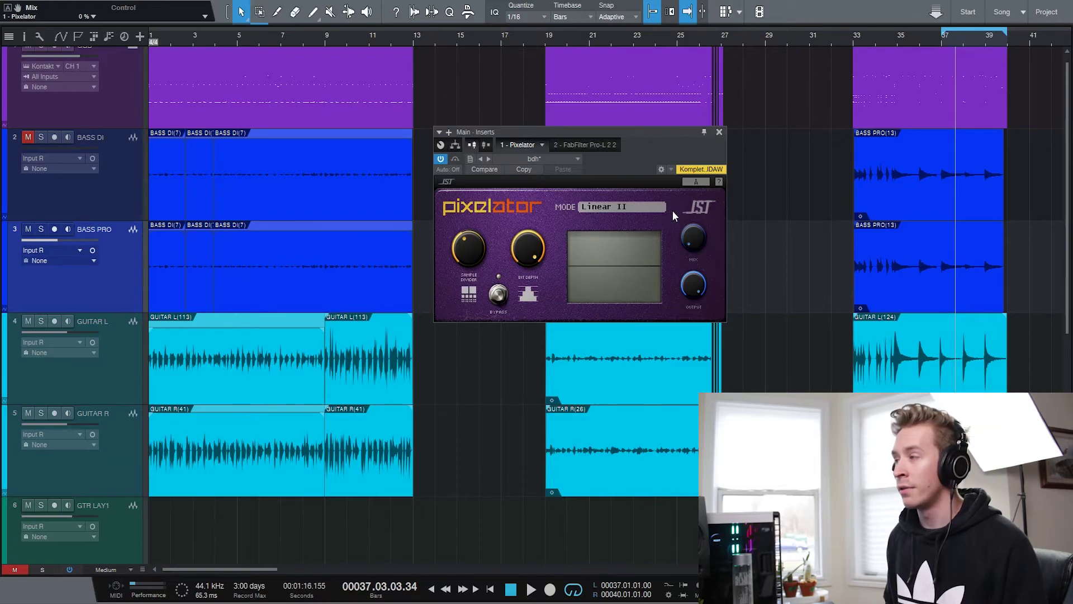
drag(641, 132, 643, 133)
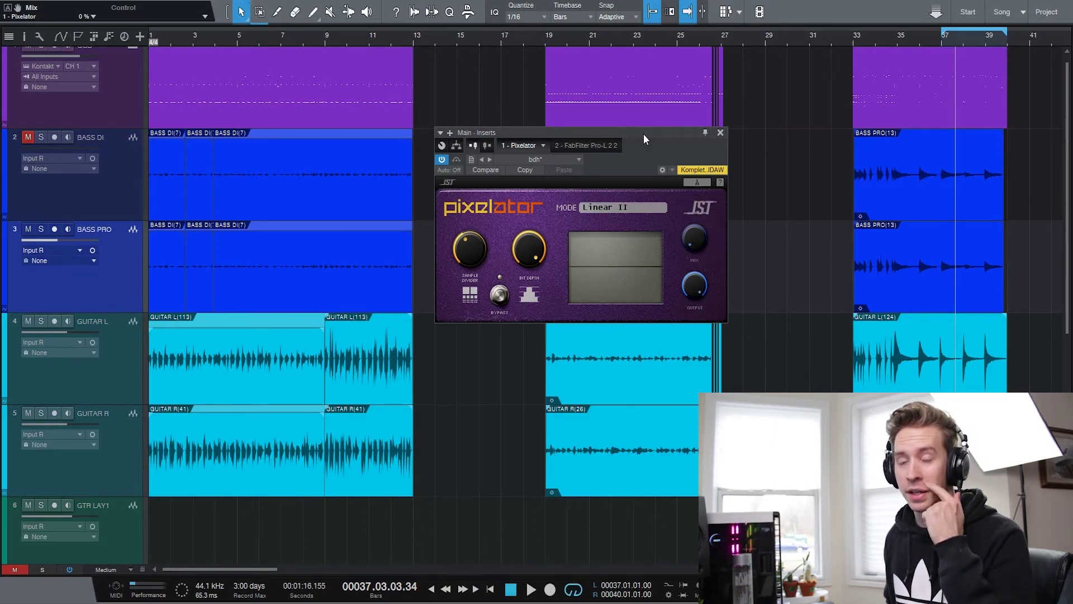
drag(643, 134, 642, 134)
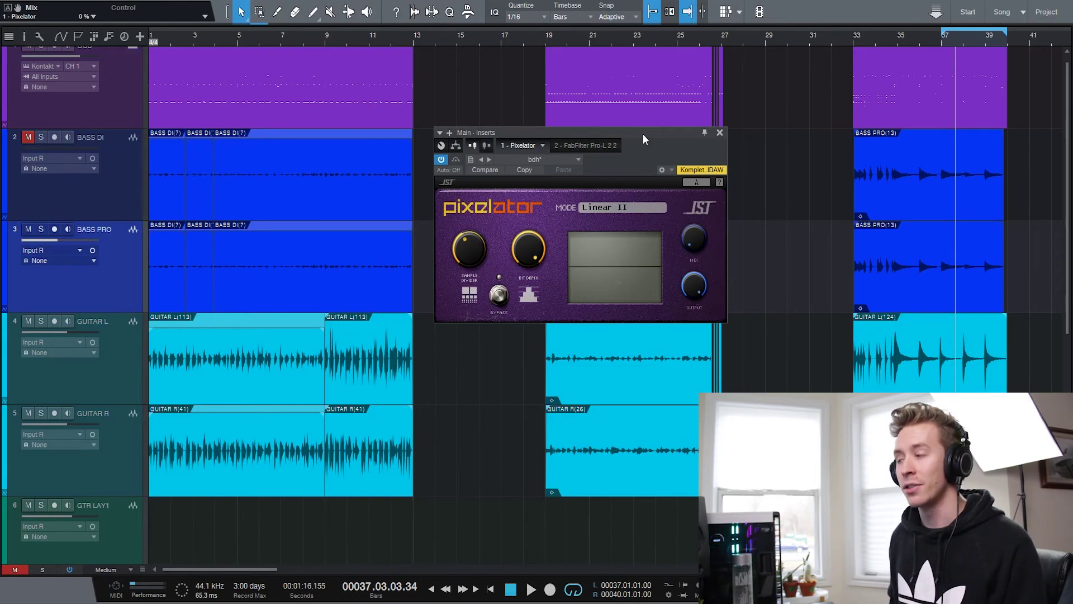
drag(643, 134, 644, 135)
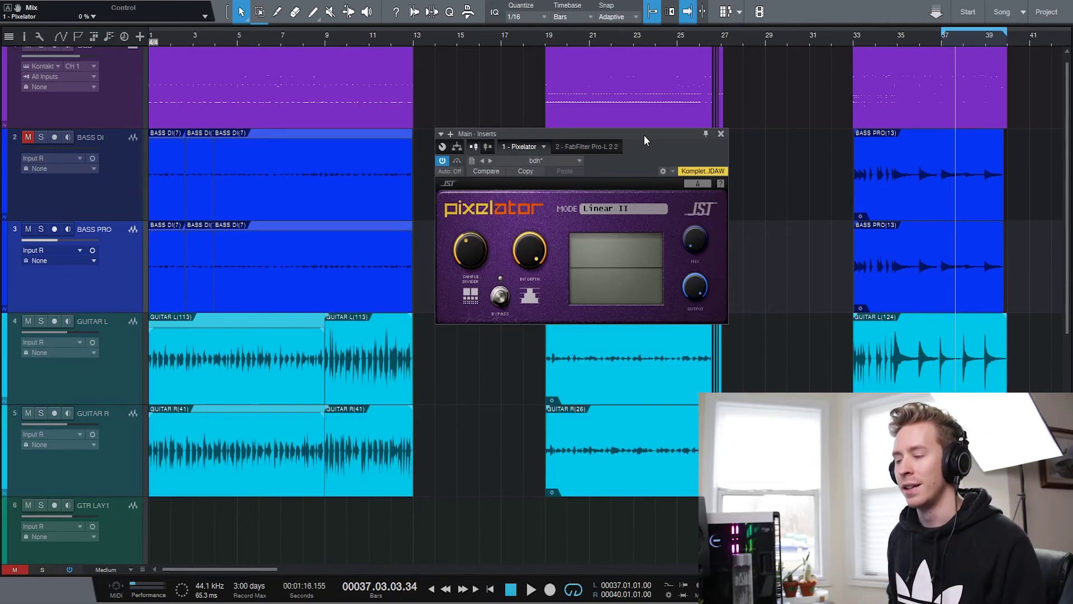
drag(643, 135, 648, 136)
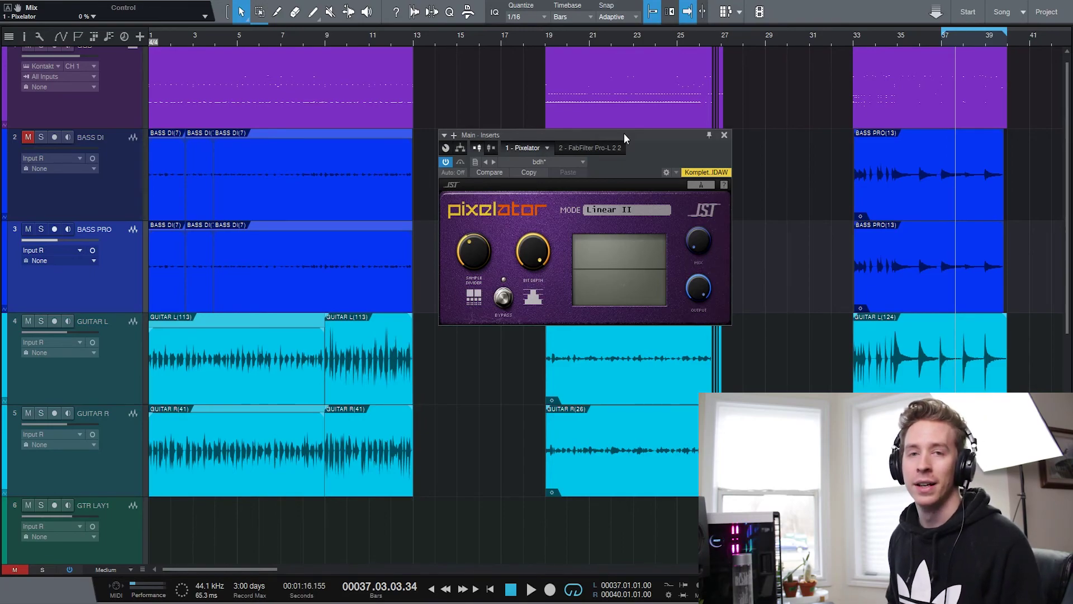
drag(624, 133, 623, 132)
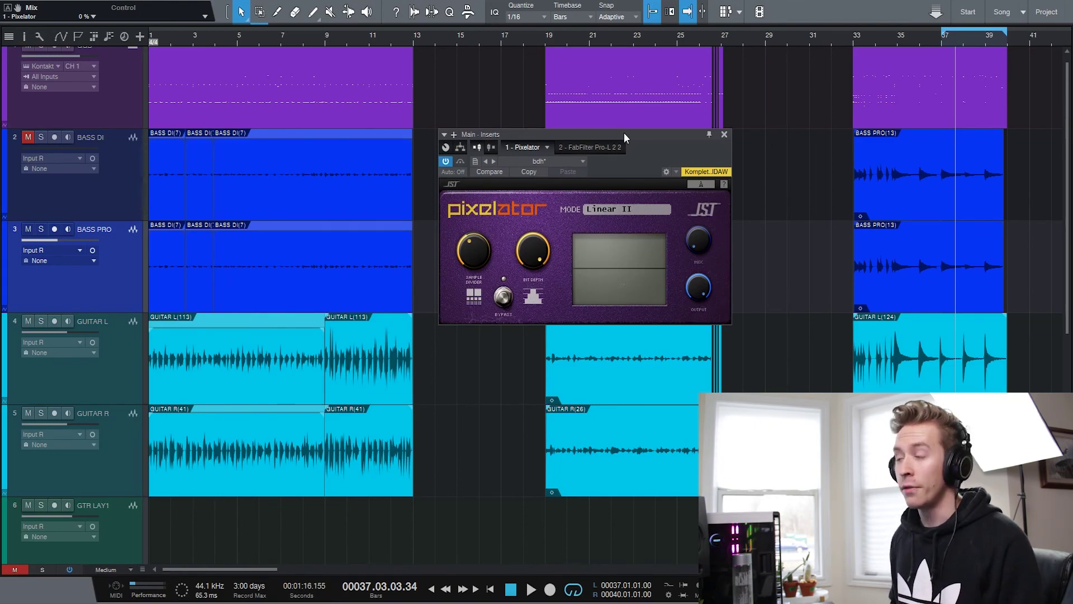
drag(623, 132, 628, 128)
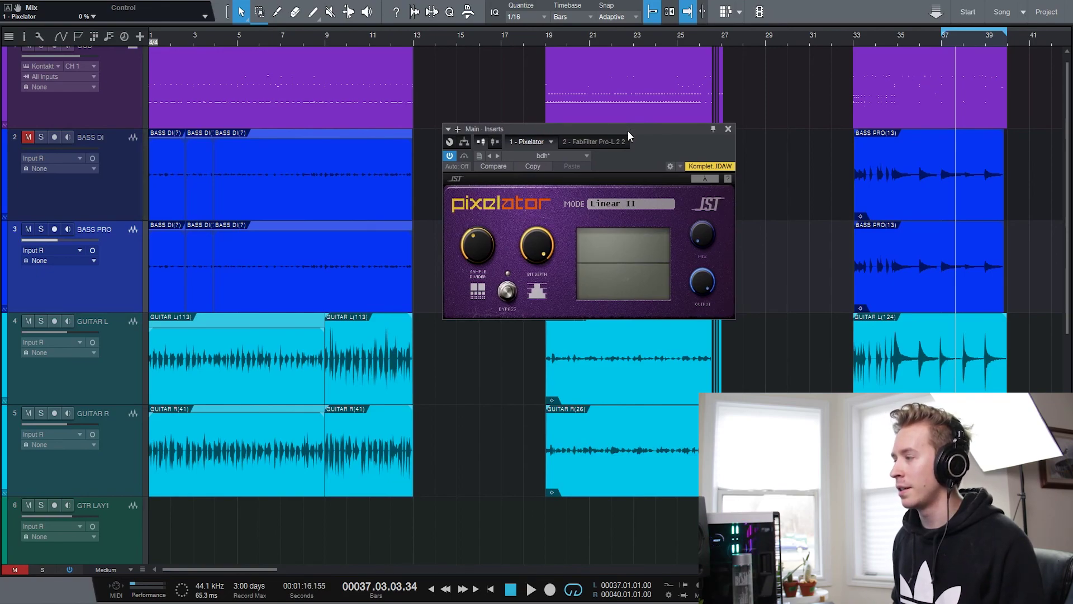
drag(628, 130, 629, 131)
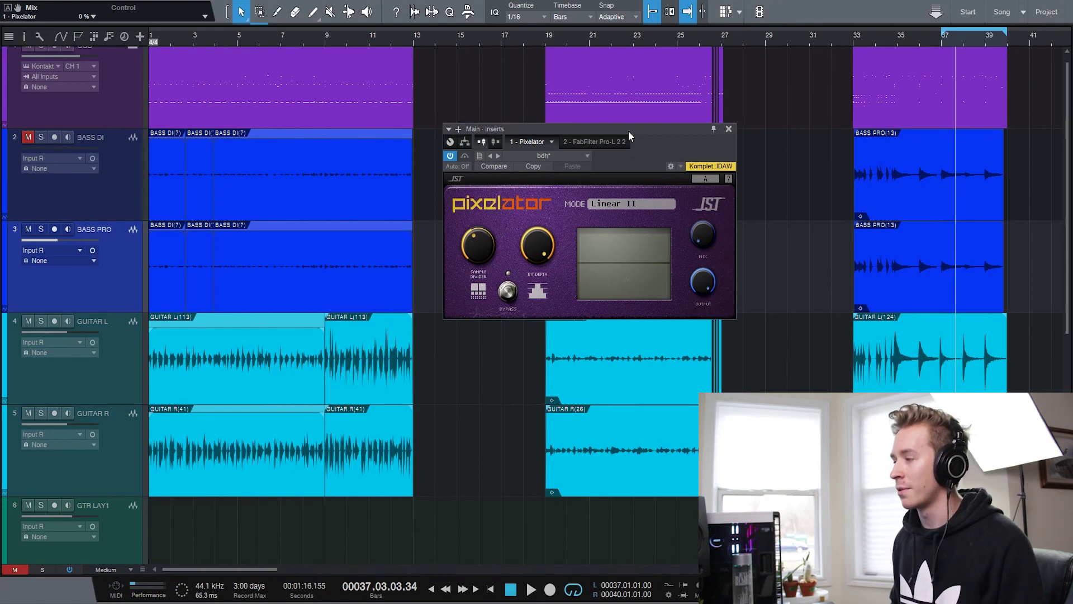
drag(628, 135, 632, 136)
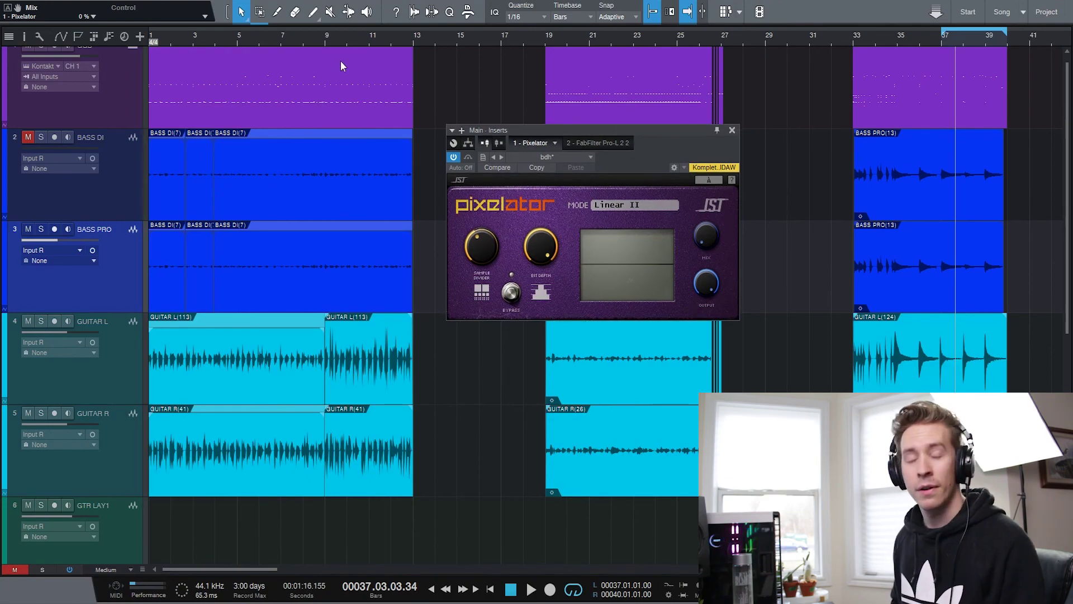